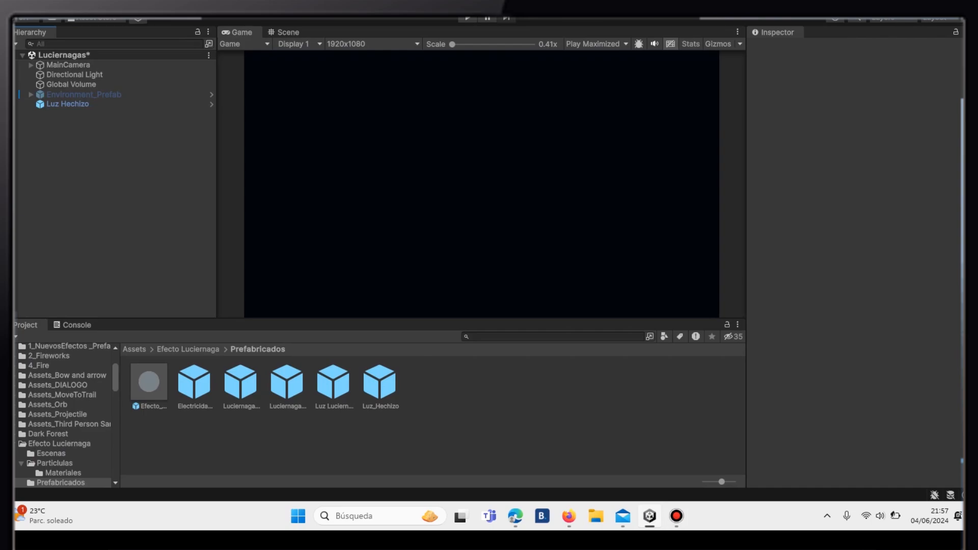
Step: Create an empty object in the scene and name it Hechizo_Sanador
{"action": "right_click", "coordinate": [83, 94]}
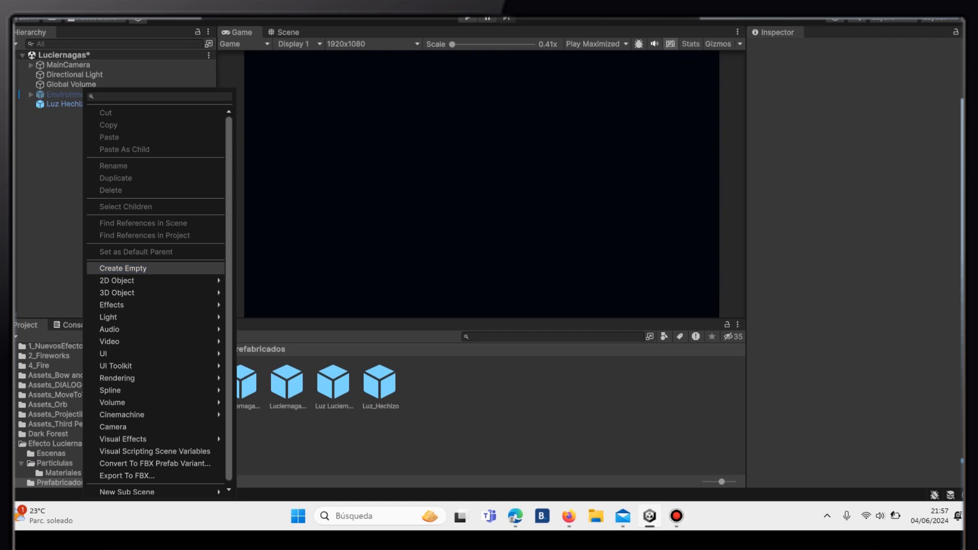
{"action": "left_click", "coordinate": [123, 268]}
{"action": "type", "text": "Hechizo_Sanador"}
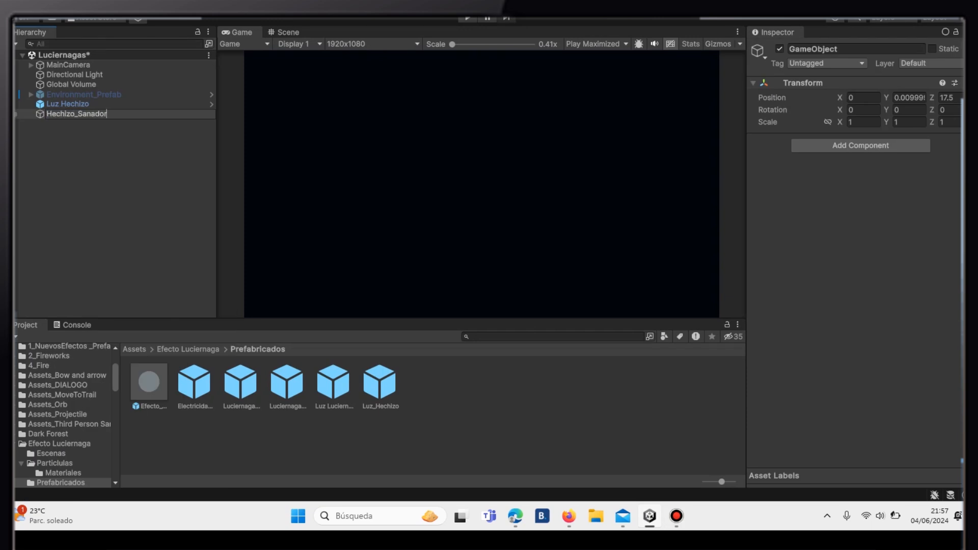
{"action": "key", "text": "Return"}
Step: Position Hechizo_Sanador at Y 0.1 and Z 5
{"action": "left_click", "coordinate": [948, 97]}
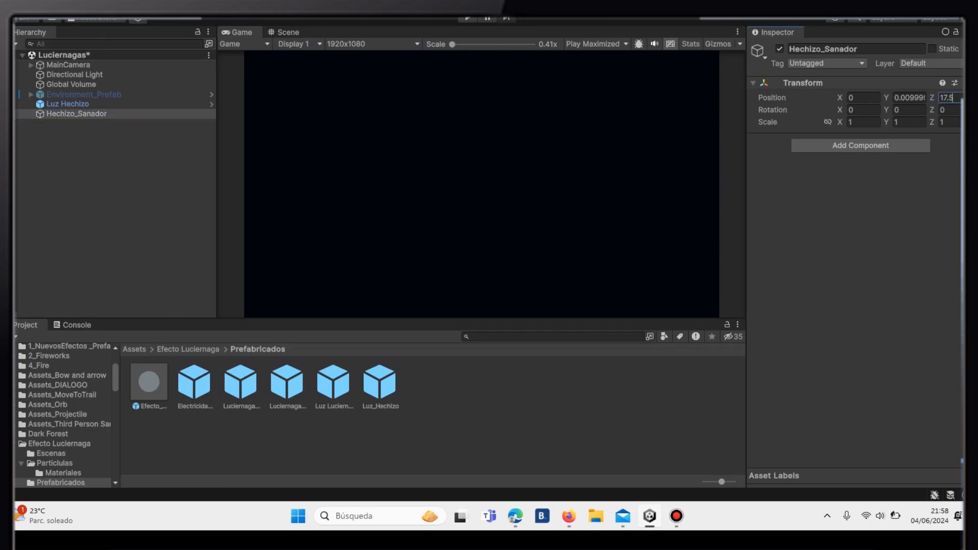
{"action": "type", "text": "5"}
{"action": "left_click", "coordinate": [909, 98]}
{"action": "type", "text": "0.1"}
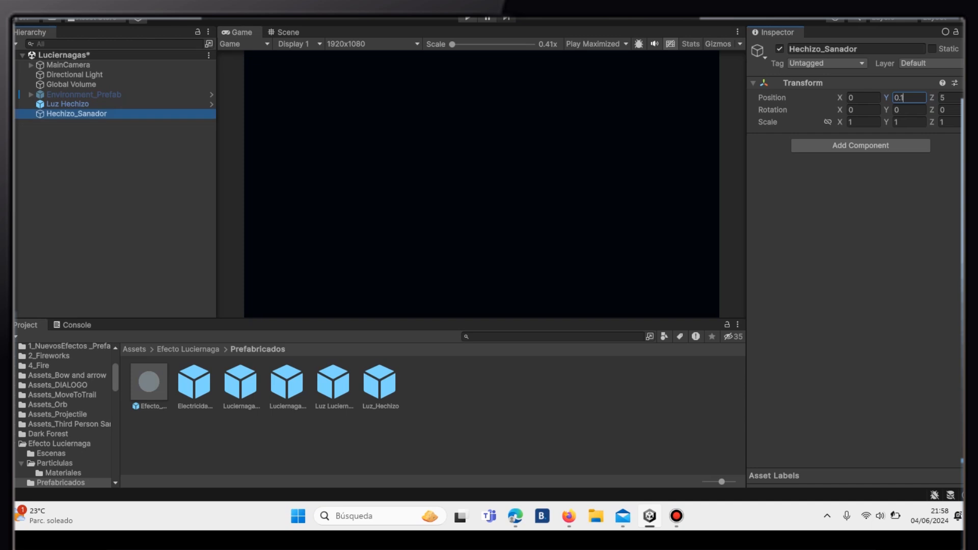
Step: Add a Particle System as a child of Hechizo_Sanador and name it Base
{"action": "right_click", "coordinate": [91, 113]}
{"action": "mouse_move", "coordinate": [153, 333]}
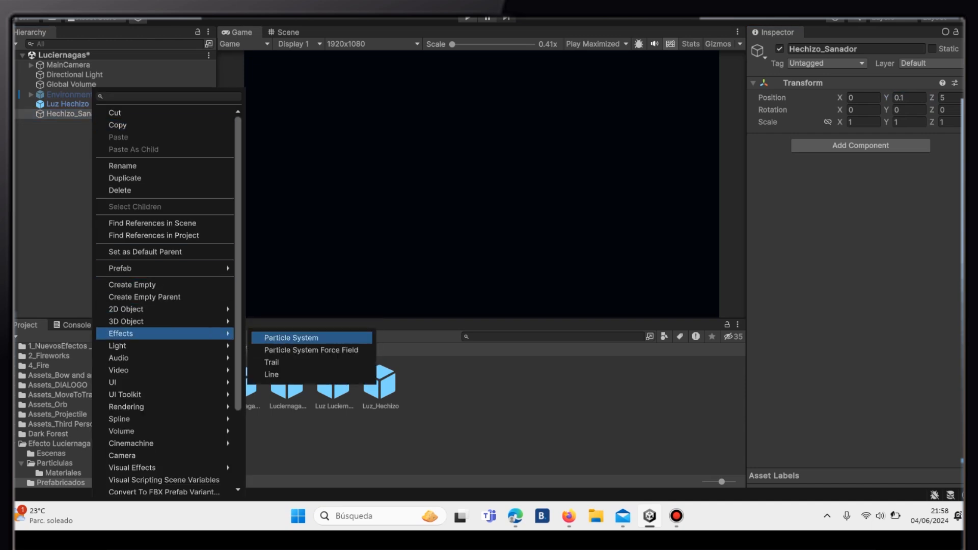
{"action": "left_click", "coordinate": [285, 336]}
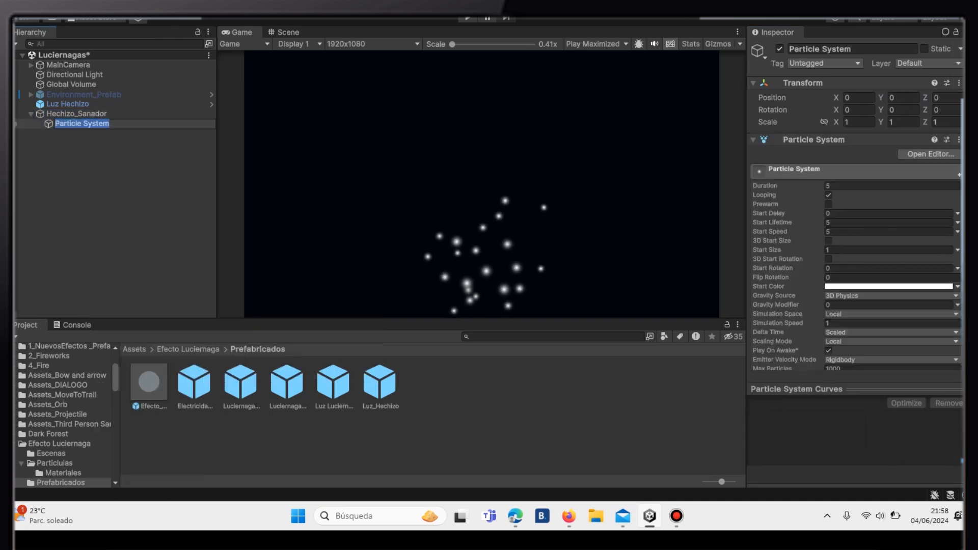
{"action": "left_click", "coordinate": [110, 124]}
{"action": "key", "text": "BackSpace"}
{"action": "key", "text": "BackSpace"}
{"action": "key", "text": "BackSpace"}
{"action": "key", "text": "BackSpace"}
{"action": "key", "text": "BackSpace"}
{"action": "key", "text": "BackSpace"}
{"action": "key", "text": "BackSpace"}
{"action": "key", "text": "BackSpace"}
{"action": "key", "text": "BackSpace"}
{"action": "key", "text": "BackSpace"}
{"action": "key", "text": "BackSpace"}
{"action": "key", "text": "BackSpace"}
{"action": "key", "text": "BackSpace"}
{"action": "key", "text": "BackSpace"}
{"action": "key", "text": "BackSpace"}
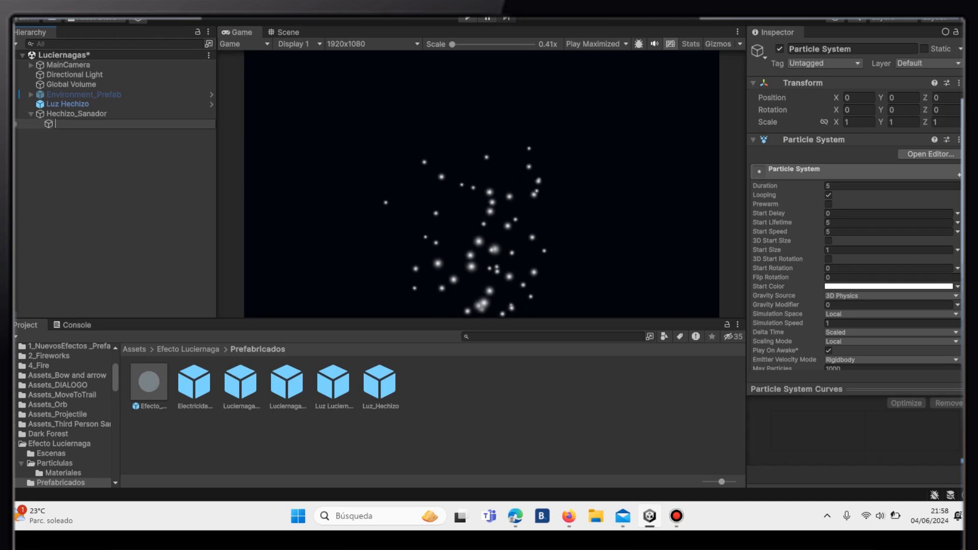
{"action": "type", "text": "Base"}
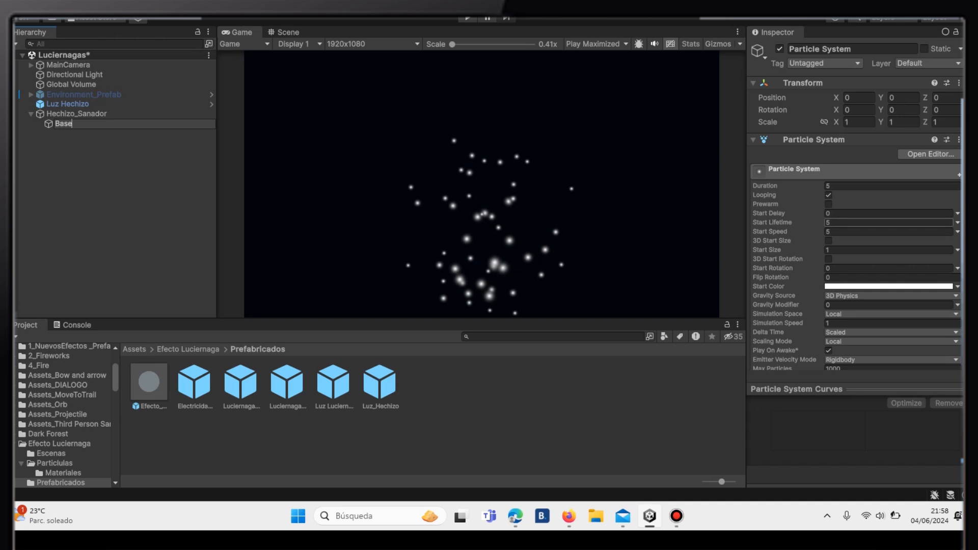
{"action": "key", "text": "Return"}
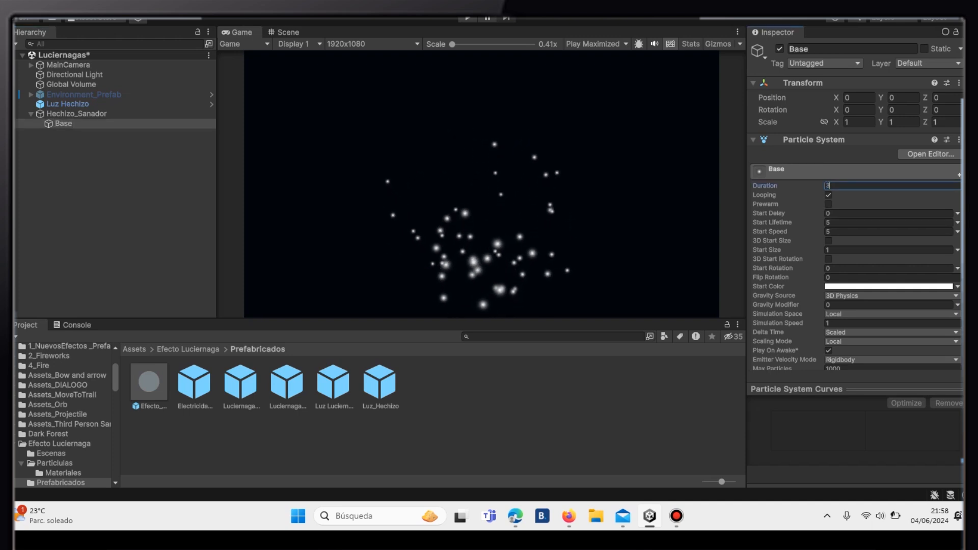
Step: Set the Base particle system's Duration and Start Lifetime to 3 and its Start Speed to 0
{"action": "left_click", "coordinate": [888, 222]}
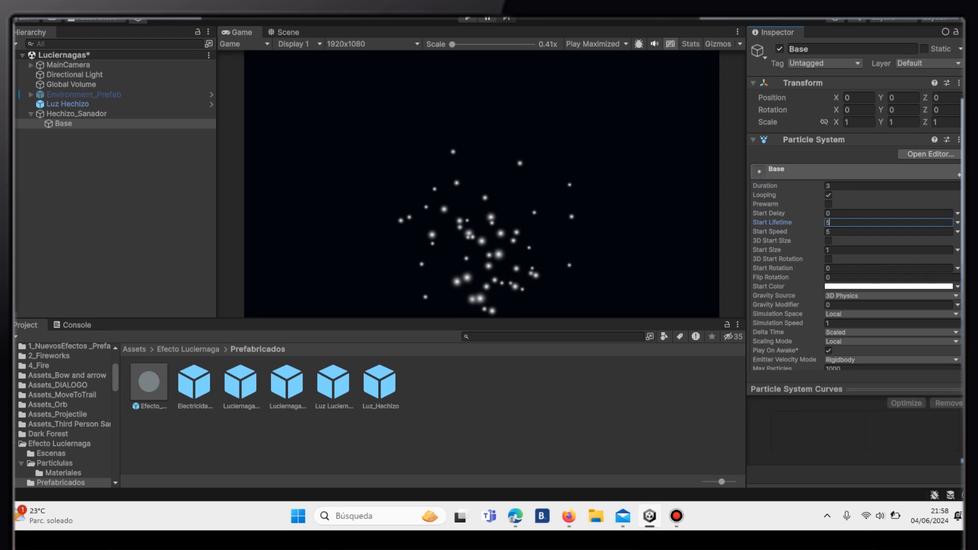
{"action": "key", "text": "BackSpace"}
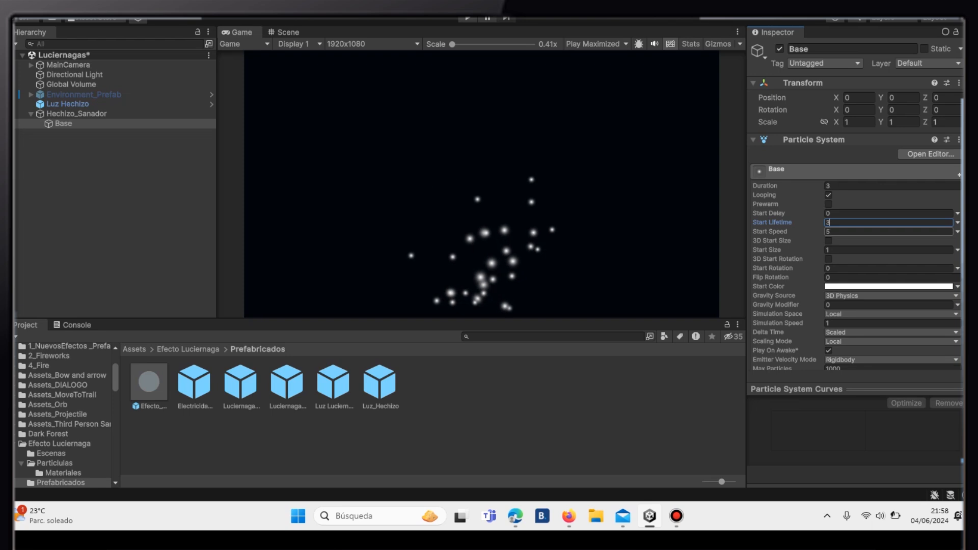
{"action": "left_click", "coordinate": [889, 232]}
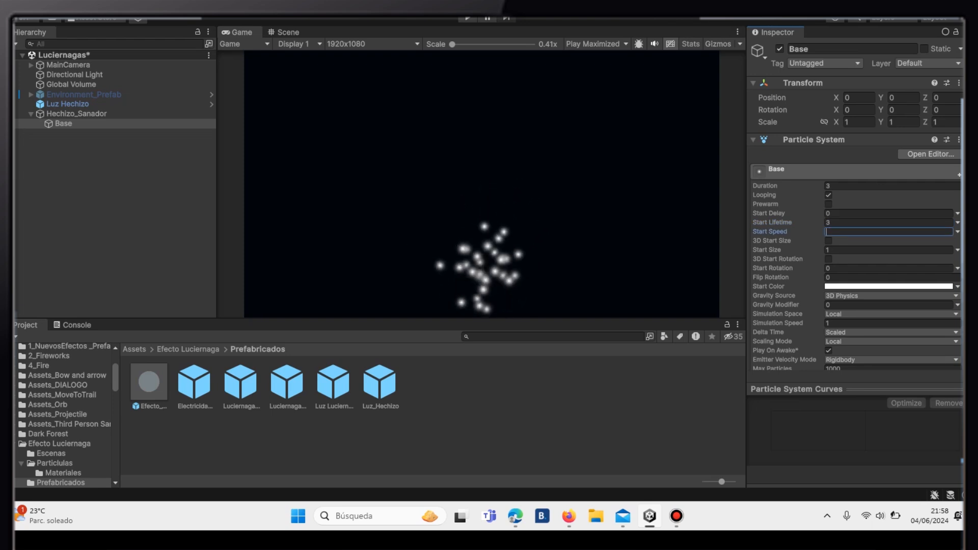
{"action": "type", "text": "10"}
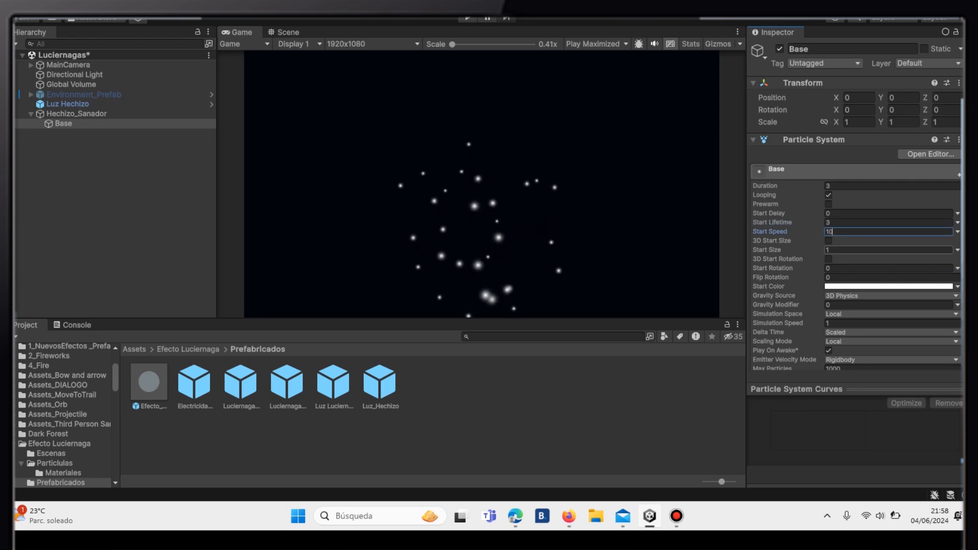
{"action": "type", "text": "0"}
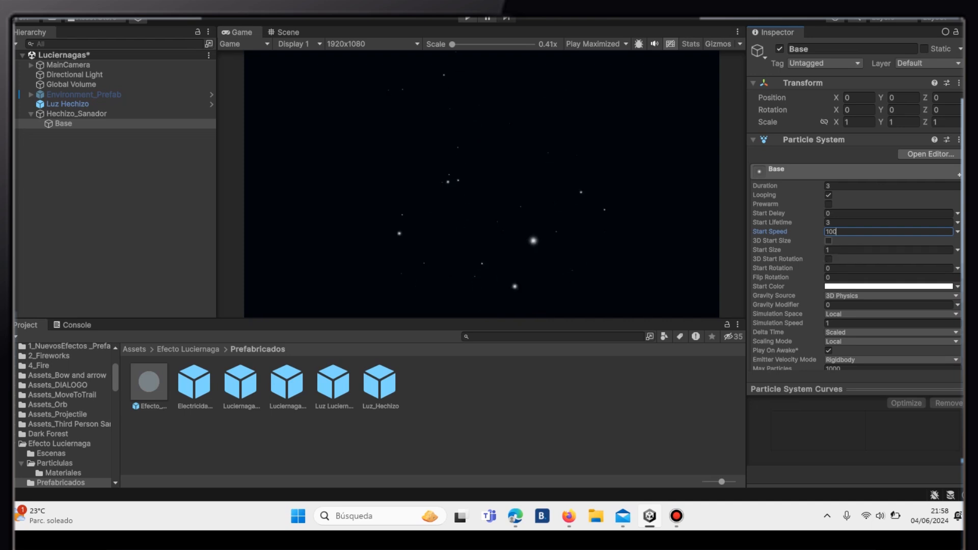
{"action": "key", "text": "BackSpace"}
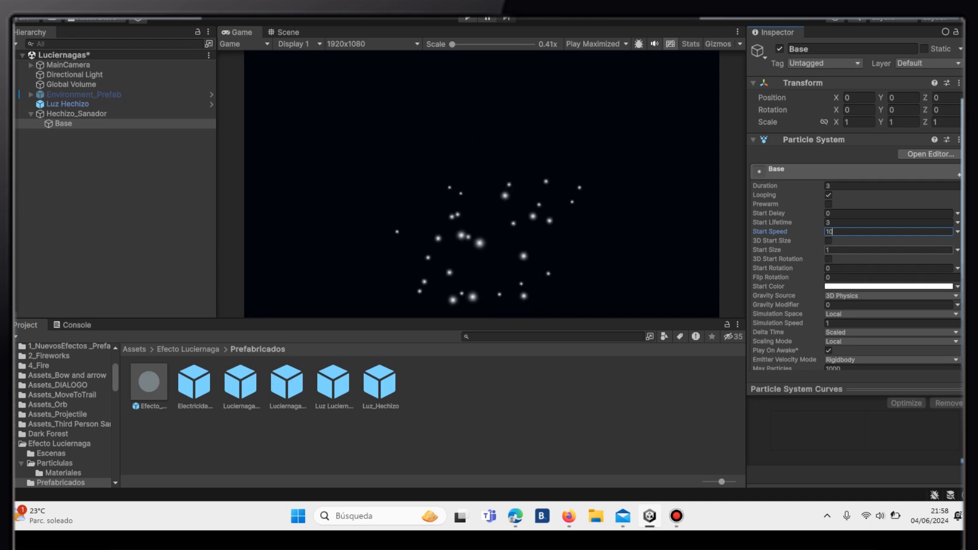
{"action": "key", "text": "BackSpace"}
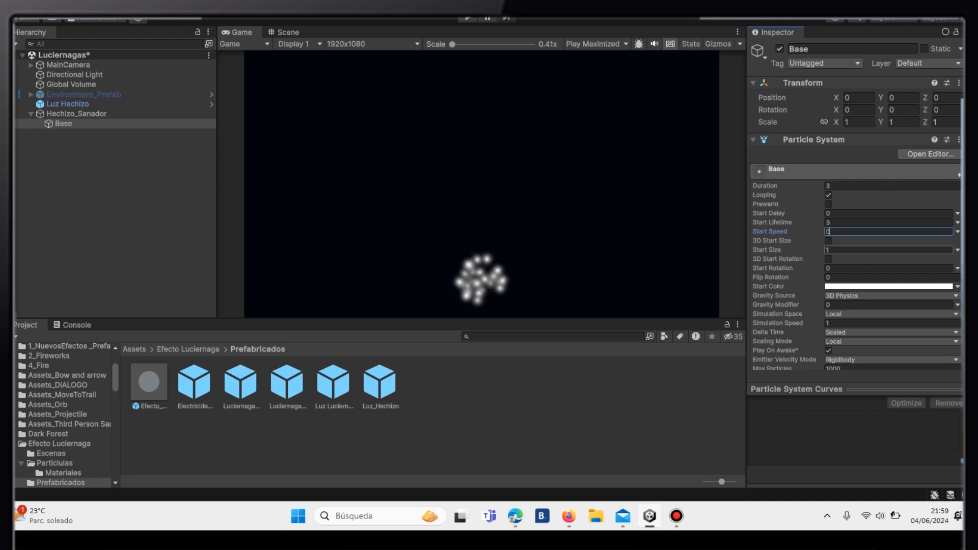
Step: Set the Base particles' Start Size to 10
{"action": "left_click", "coordinate": [888, 278]}
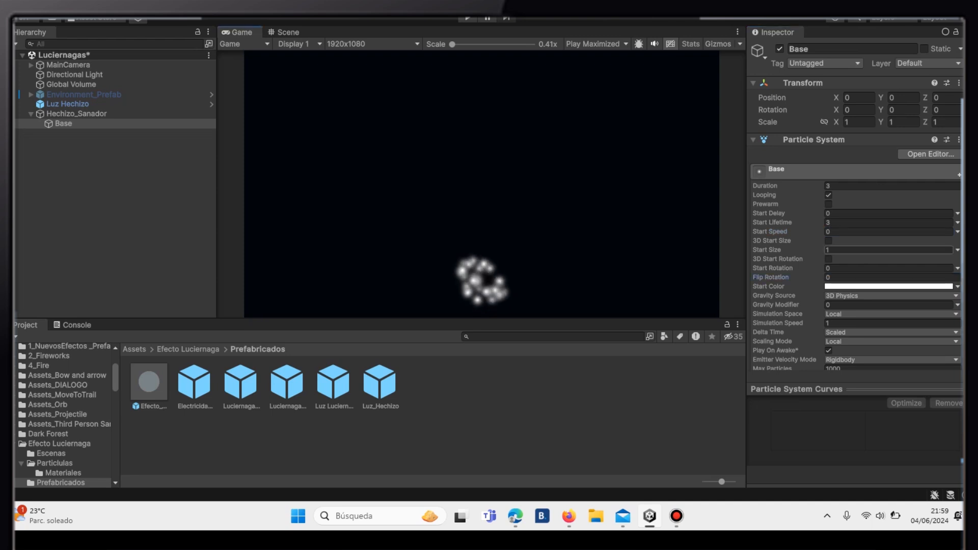
{"action": "left_click", "coordinate": [837, 250]}
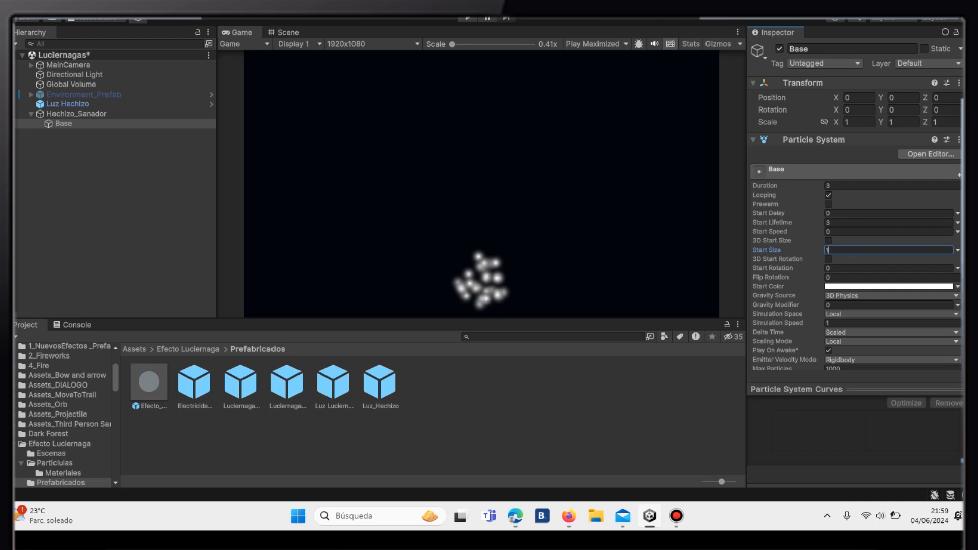
{"action": "type", "text": "0"}
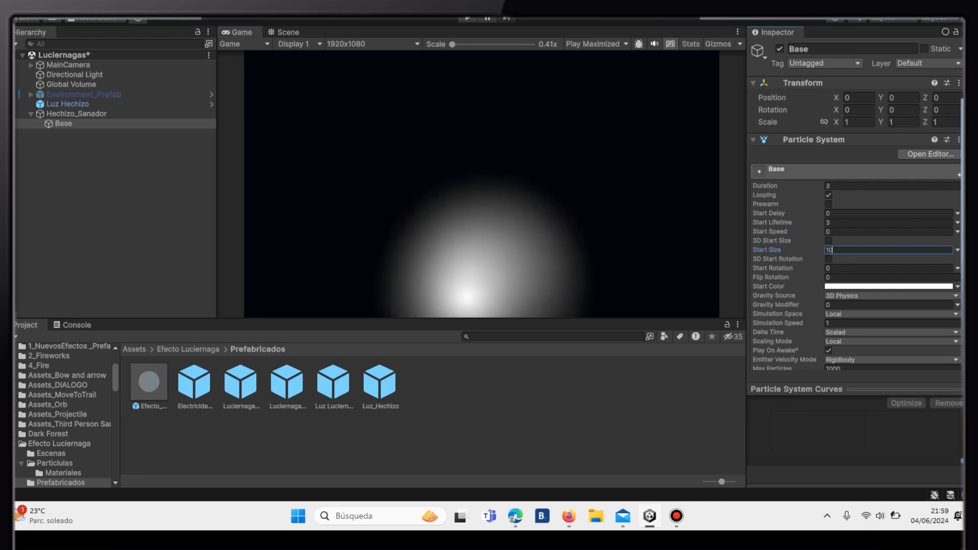
{"action": "key", "text": "Return"}
Step: Change the Base particles' Start Color to the green with hexadecimal value 6CCF34
{"action": "scroll", "coordinate": [855, 229], "scroll_direction": "down", "scroll_amount": 3}
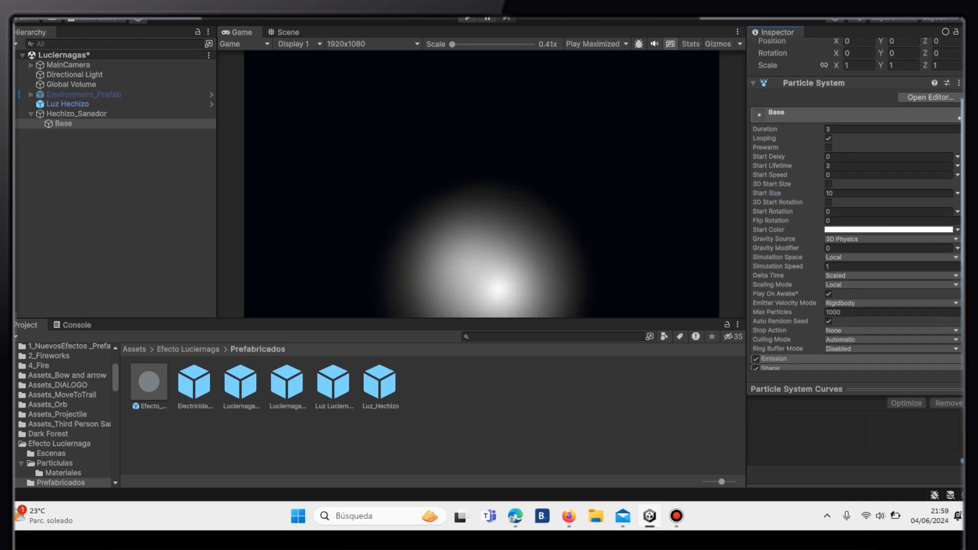
{"action": "left_click", "coordinate": [888, 230]}
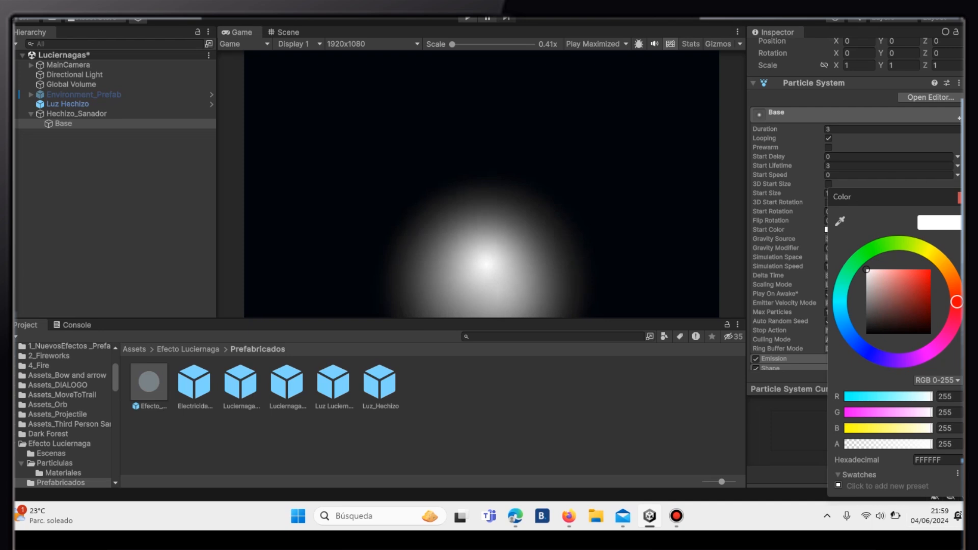
{"action": "left_click", "coordinate": [930, 460]}
{"action": "key", "text": "BackSpace"}
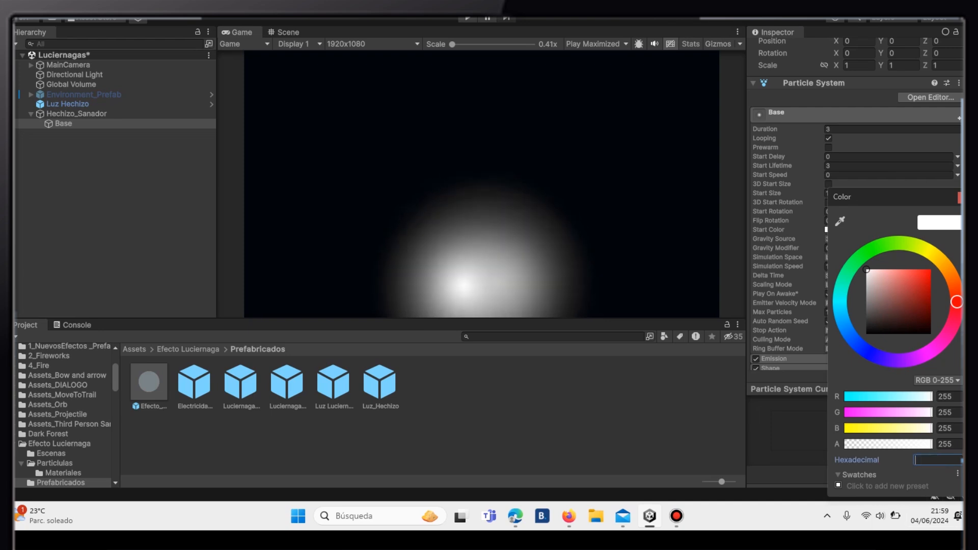
{"action": "type", "text": "6CC"}
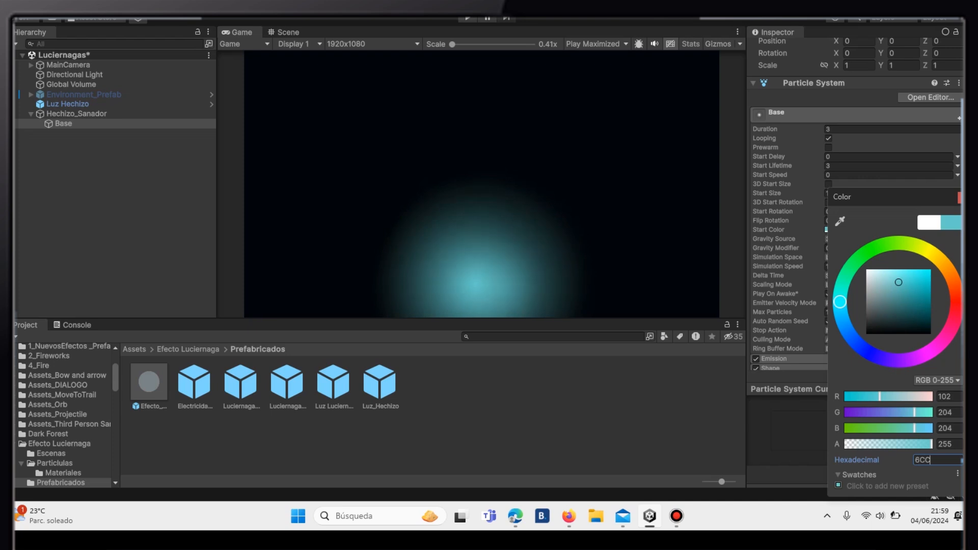
{"action": "type", "text": "F34"}
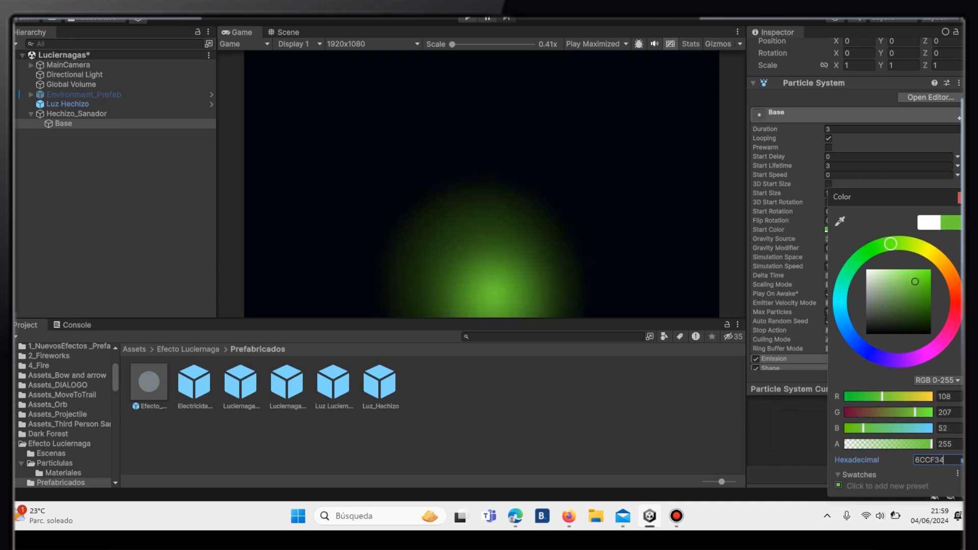
{"action": "left_click", "coordinate": [960, 198]}
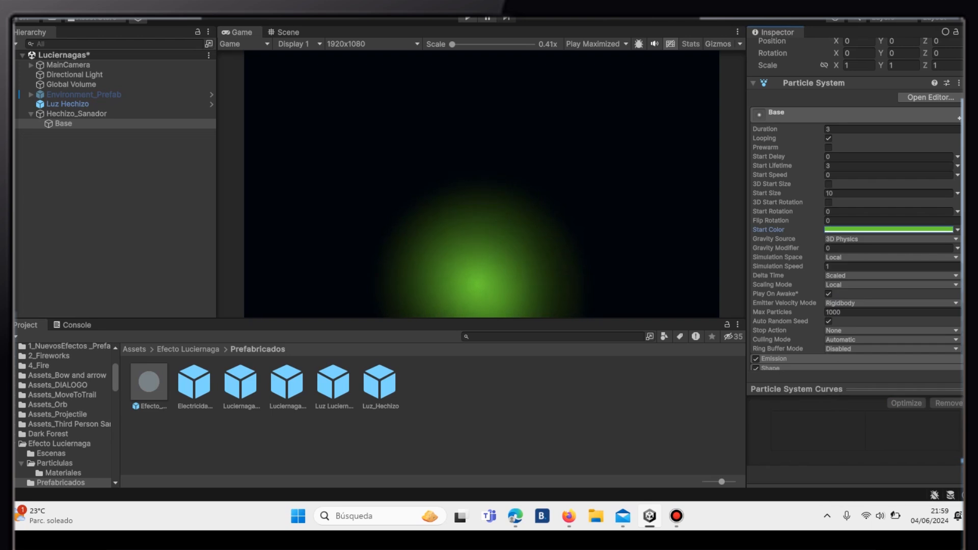
Step: Limit Base to 3 Max Particles with an emission Rate over Time of 11 and the Shape module disabled
{"action": "scroll", "coordinate": [855, 204], "scroll_direction": "down", "scroll_amount": 5}
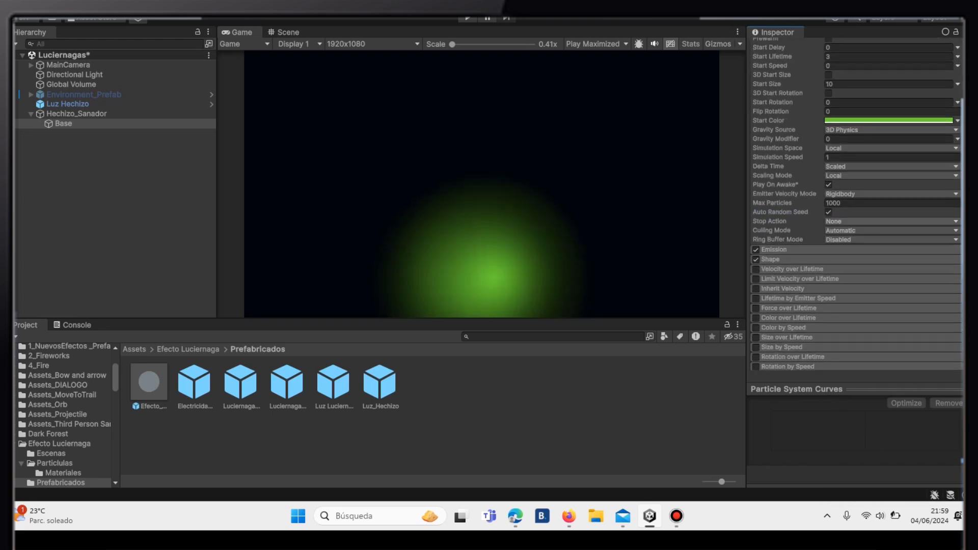
{"action": "type", "text": "3"}
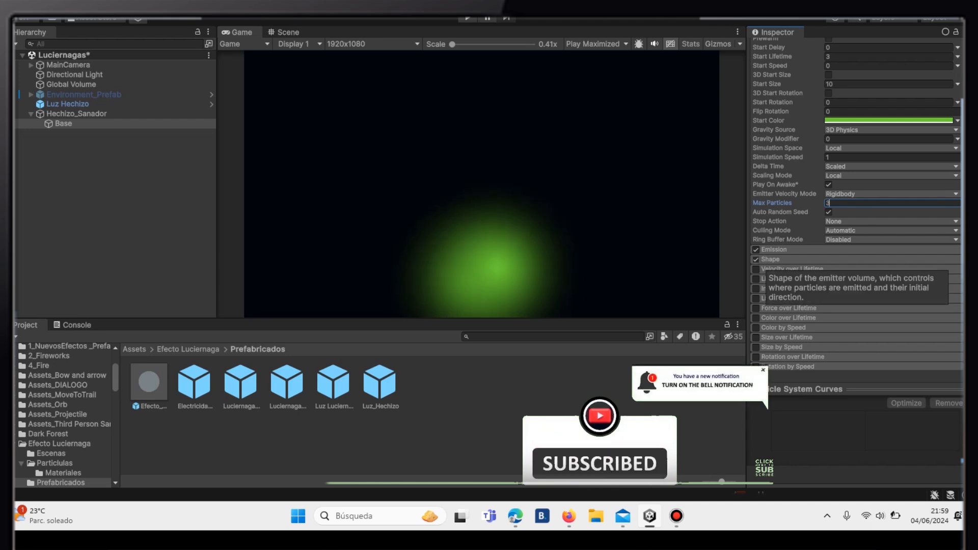
{"action": "left_click", "coordinate": [755, 259]}
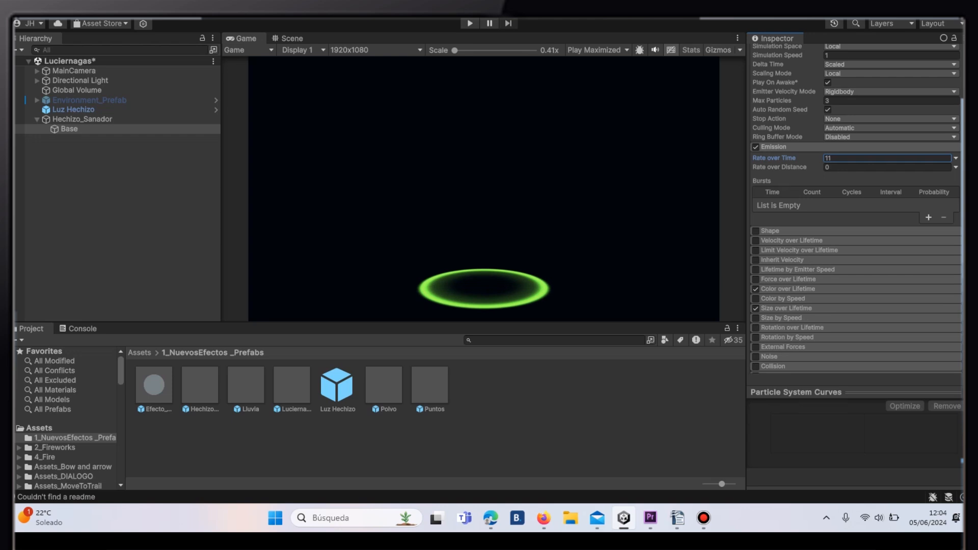
{"action": "key", "text": "BackSpace"}
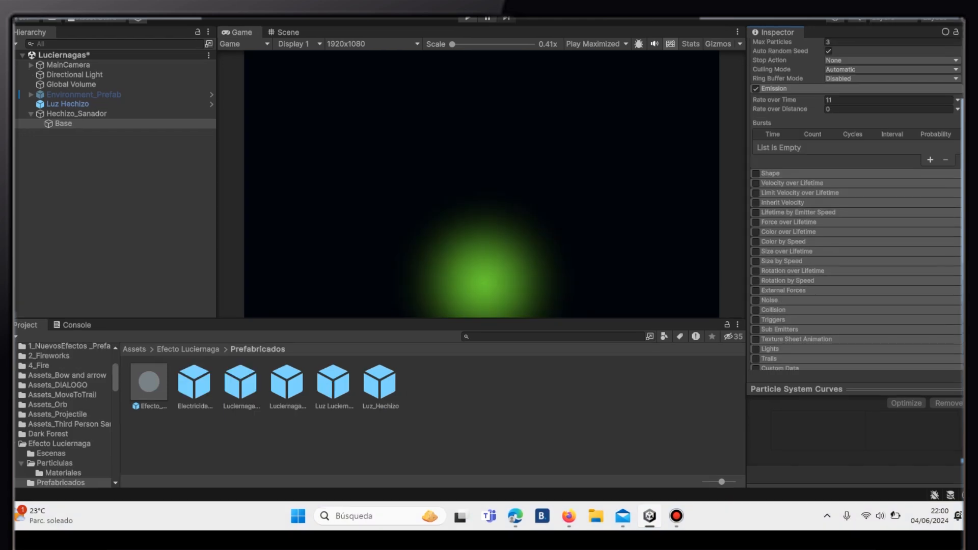
Step: Enable Color over Lifetime on Base and add a fully opaque alpha key at 50% of its gradient
{"action": "left_click", "coordinate": [788, 231]}
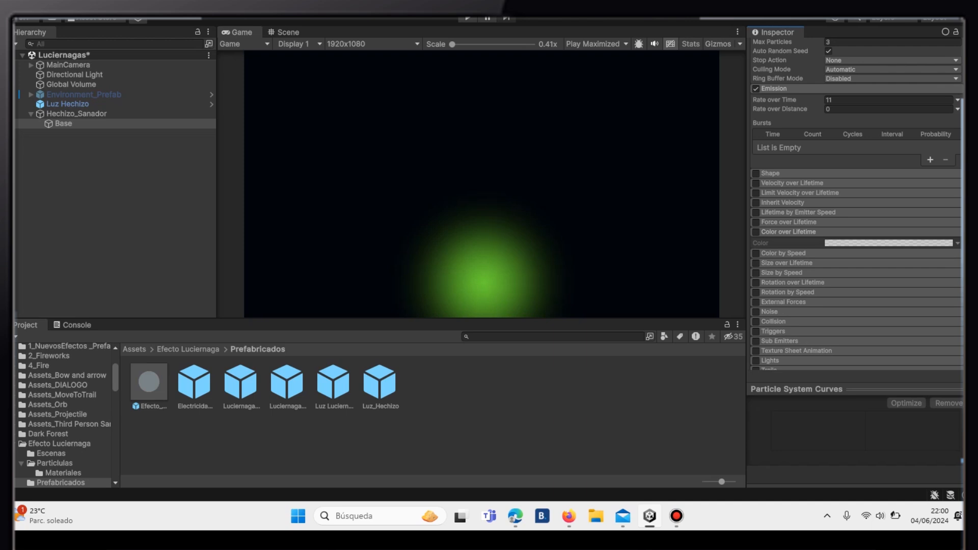
{"action": "left_click", "coordinate": [755, 232]}
{"action": "left_click", "coordinate": [889, 243]}
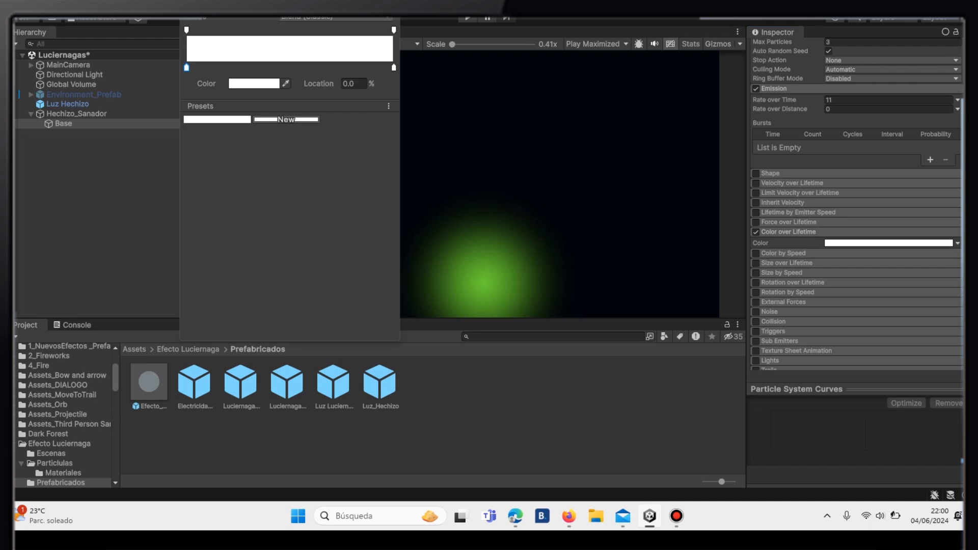
{"action": "left_click", "coordinate": [285, 29]}
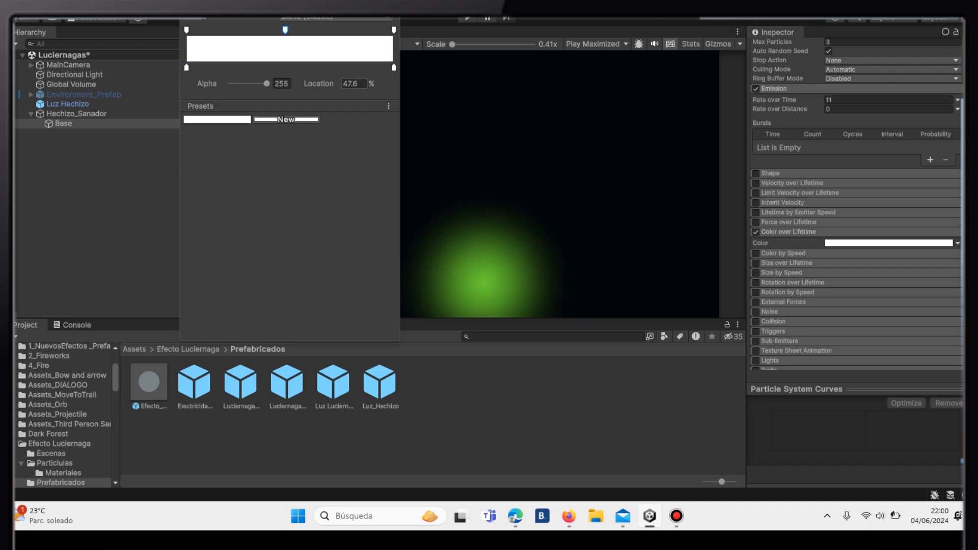
{"action": "key", "text": "ctrl+a"}
{"action": "key", "text": "BackSpace"}
{"action": "type", "text": "50"}
Step: Set the alpha to 0 at both the start and the end of the Color over Lifetime gradient
{"action": "left_click", "coordinate": [187, 30]}
{"action": "left_click_drag", "start_coordinate": [266, 83], "coordinate": [229, 84]}
{"action": "left_click", "coordinate": [393, 30]}
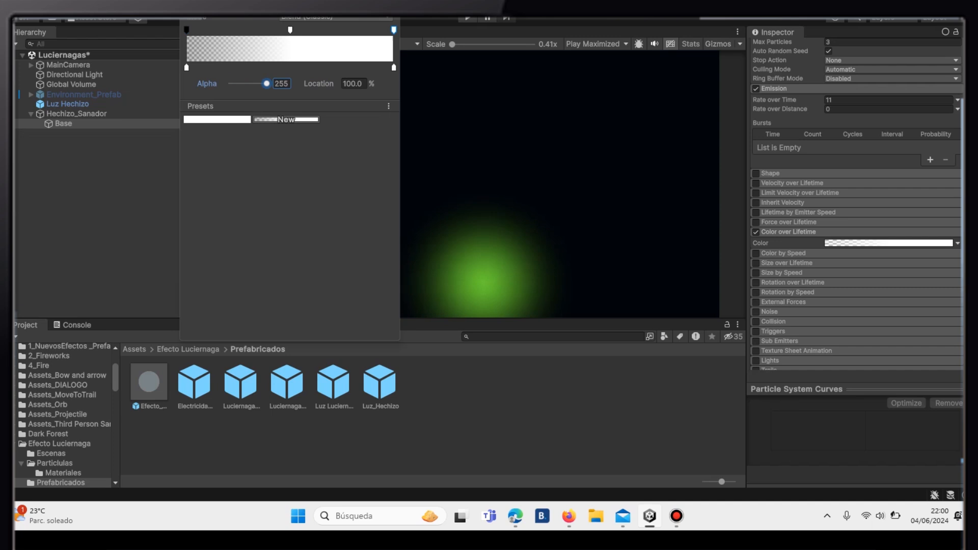
{"action": "left_click_drag", "start_coordinate": [267, 84], "coordinate": [231, 84]}
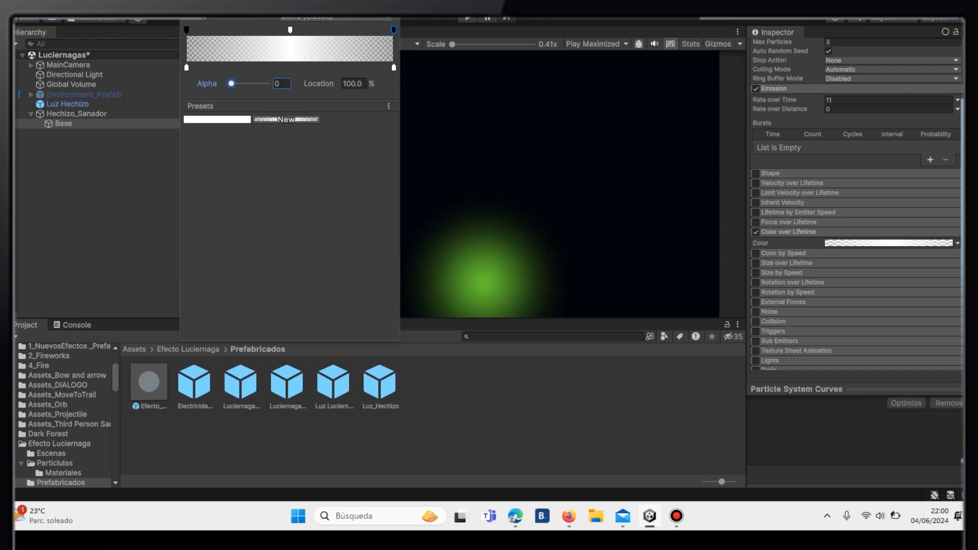
{"action": "left_click", "coordinate": [389, 4]}
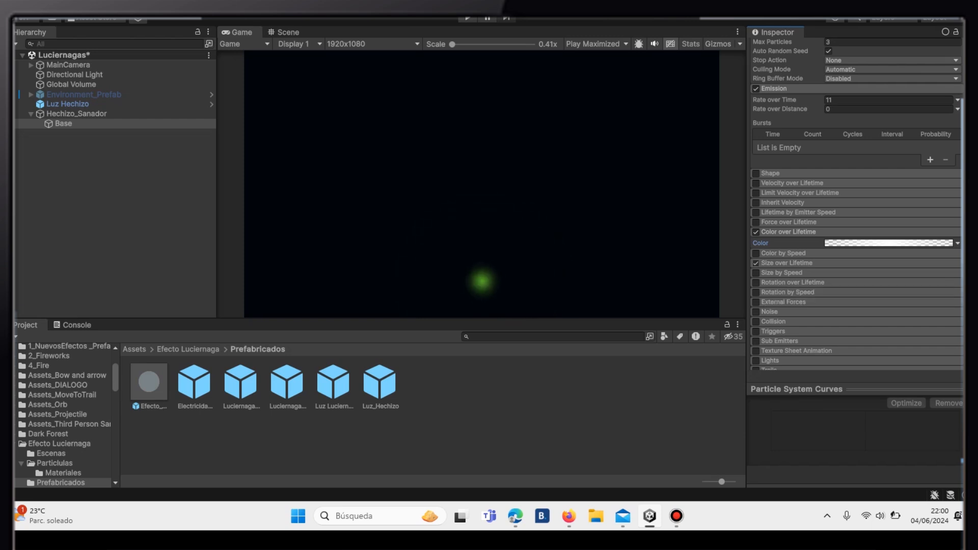
Step: Raise the starting point of Base's Size over Lifetime curve to about 0.5
{"action": "left_click", "coordinate": [786, 263]}
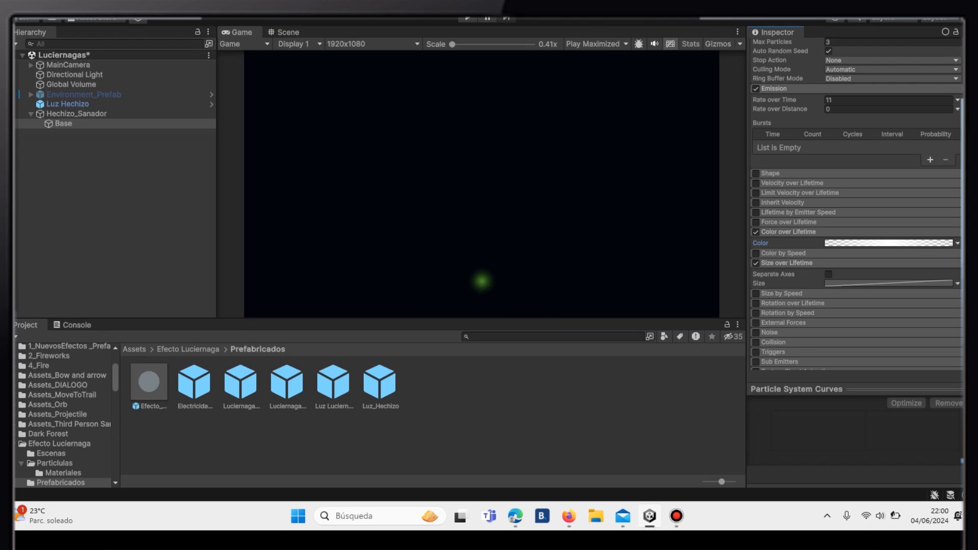
{"action": "scroll", "coordinate": [787, 263], "scroll_direction": "down", "scroll_amount": 3}
{"action": "scroll", "coordinate": [855, 214], "scroll_direction": "up", "scroll_amount": 1}
{"action": "left_click", "coordinate": [888, 187]}
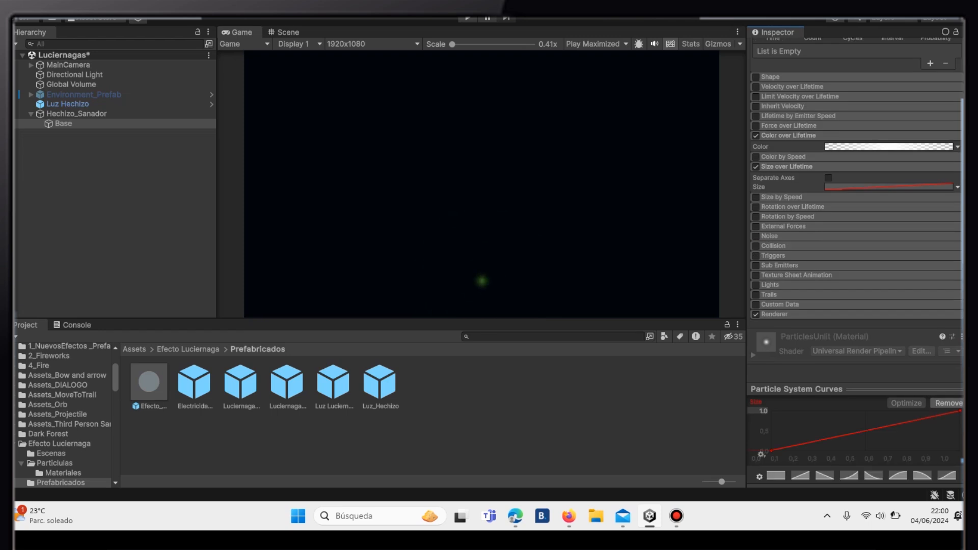
{"action": "left_click_drag", "start_coordinate": [760, 453], "coordinate": [801, 428]}
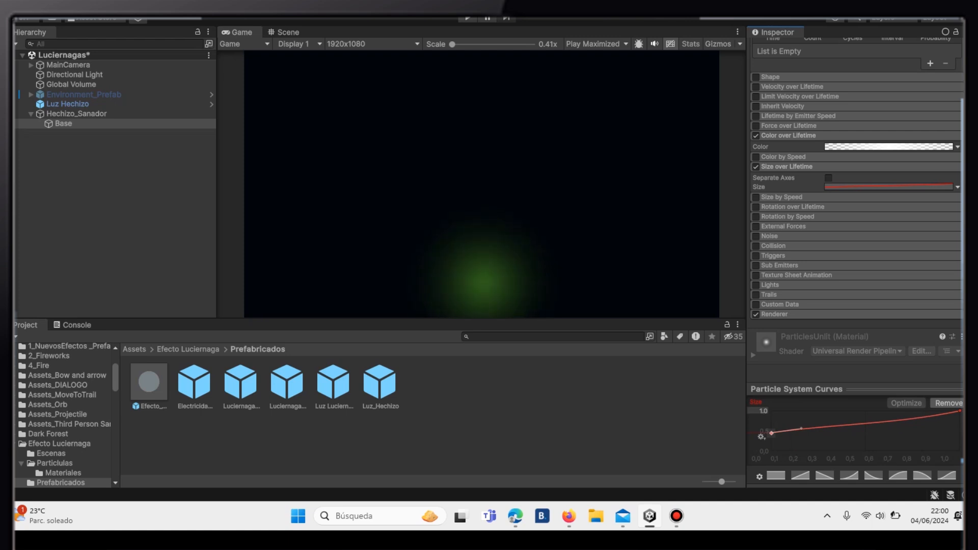
Step: Set the Render Mode of Base's Renderer module to Horizontal Billboard
{"action": "scroll", "coordinate": [856, 194], "scroll_direction": "down", "scroll_amount": 3}
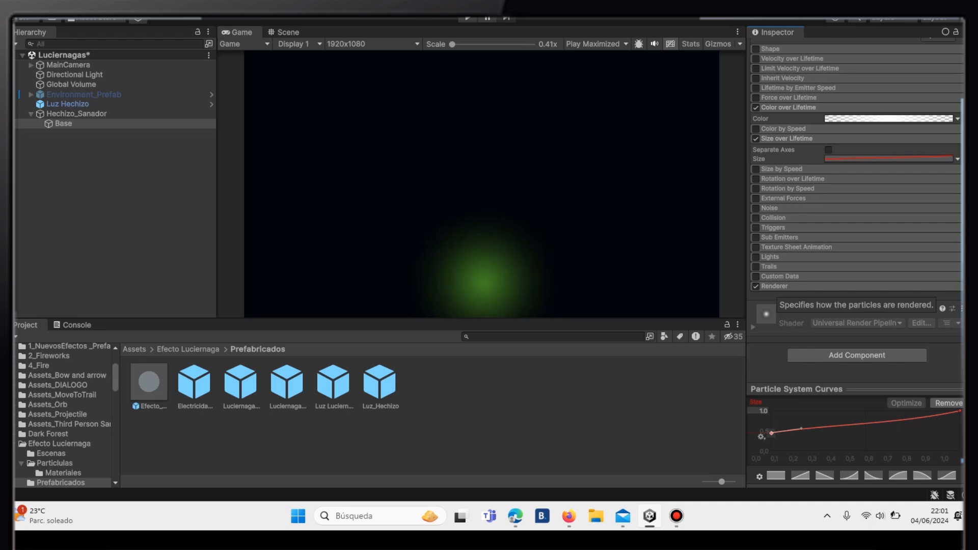
{"action": "left_click", "coordinate": [774, 286]}
{"action": "left_click", "coordinate": [889, 297]}
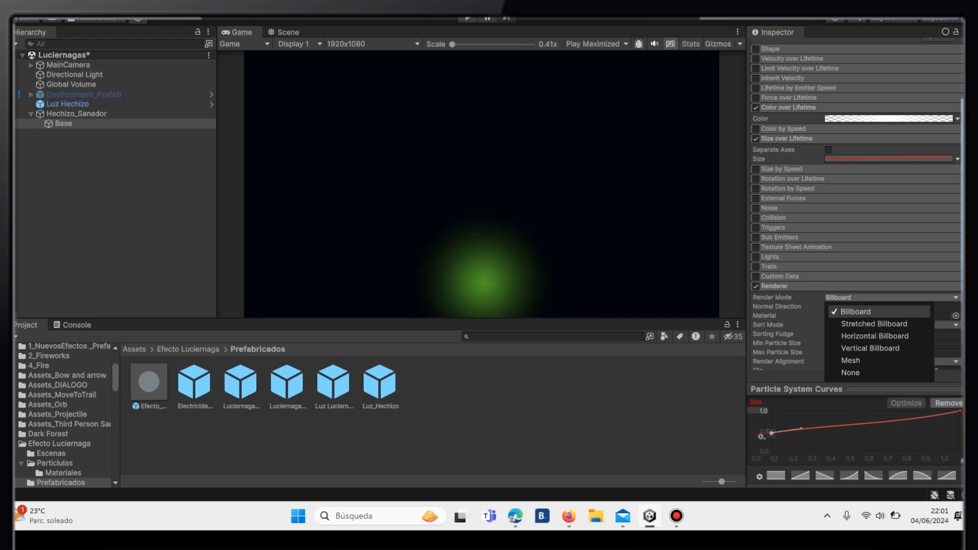
{"action": "left_click", "coordinate": [866, 334]}
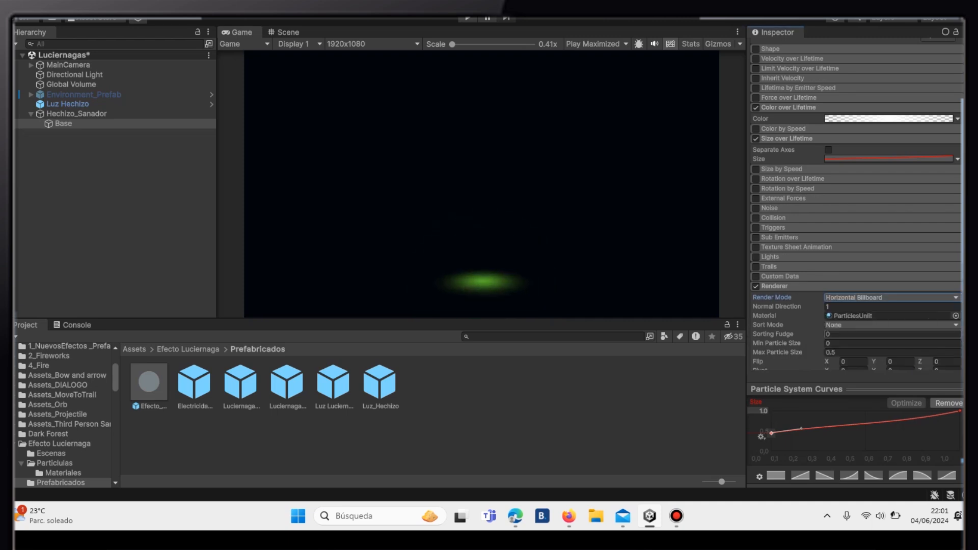
Step: Assign the Circulo_Hechizo material to Base's Renderer module
{"action": "left_click", "coordinate": [956, 316]}
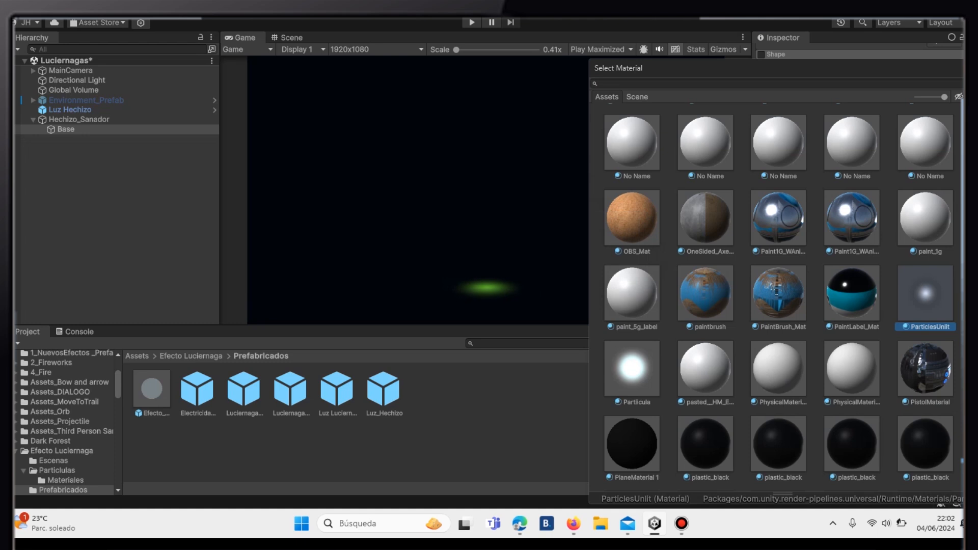
{"action": "type", "text": "Circul"}
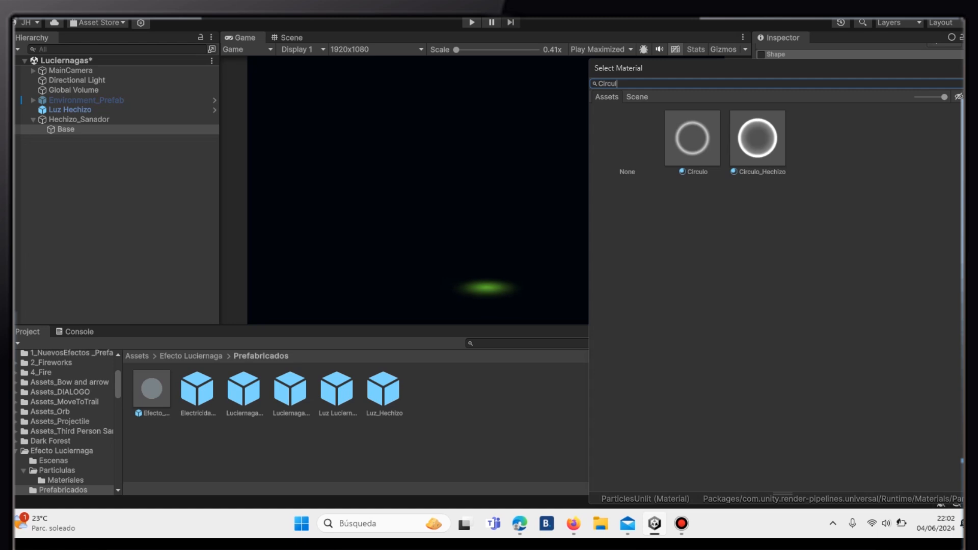
{"action": "left_click", "coordinate": [757, 138]}
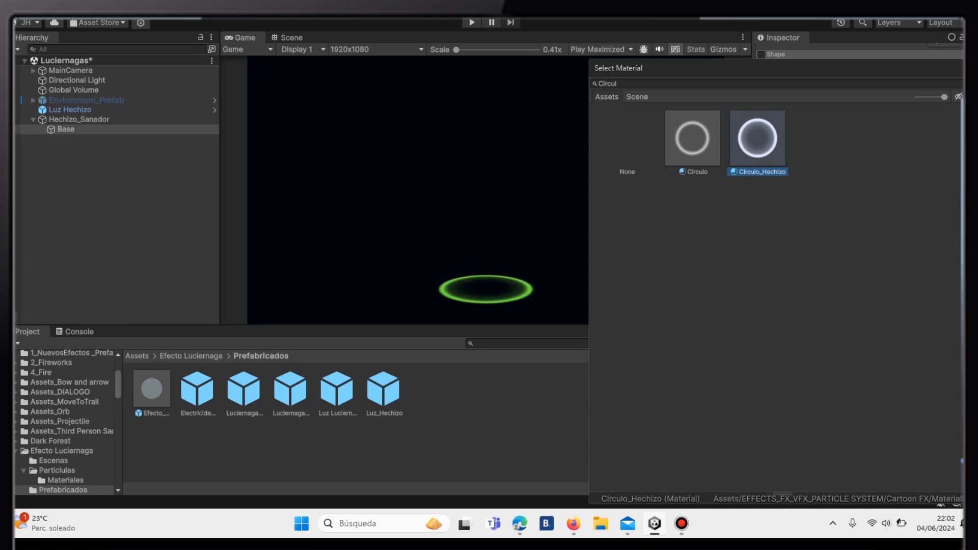
{"action": "key", "text": "Return"}
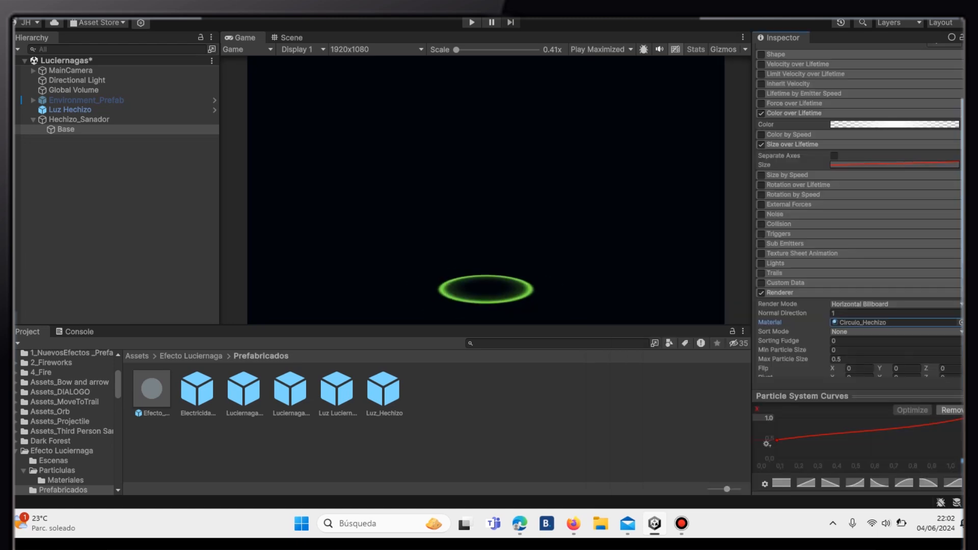
Step: Duplicate the Base particle system inside Hechizo_Sanador and rename the copy Icon
{"action": "left_click", "coordinate": [66, 129]}
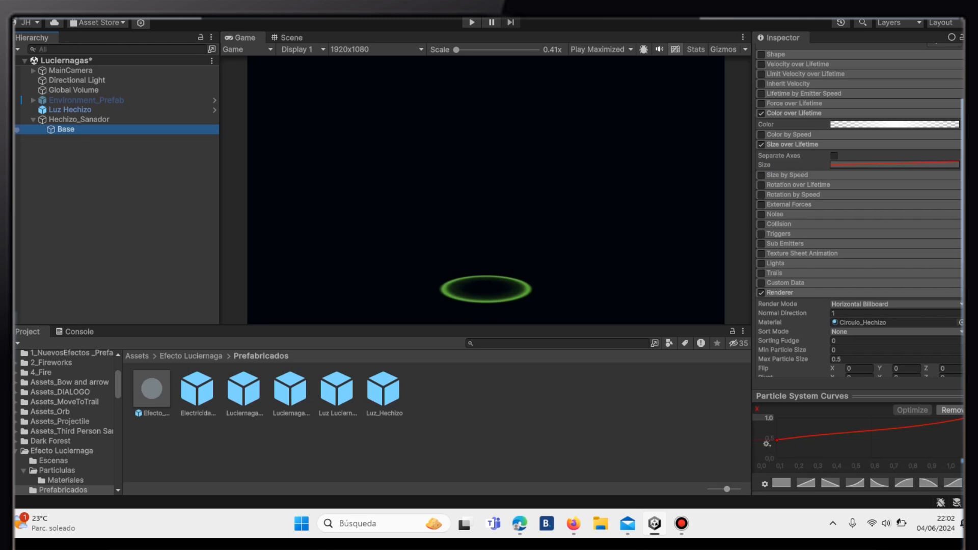
{"action": "key", "text": "ctrl+d"}
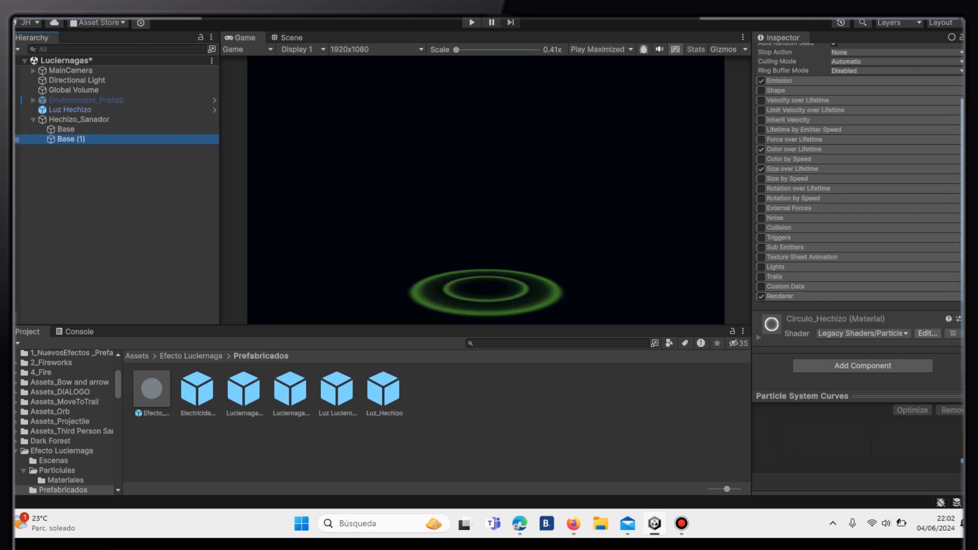
{"action": "right_click", "coordinate": [77, 139]}
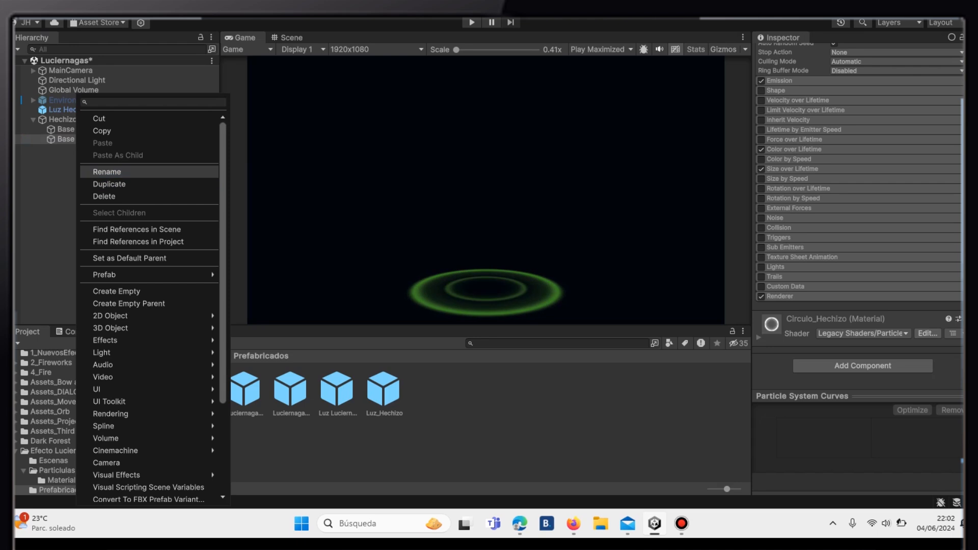
{"action": "left_click", "coordinate": [106, 172]}
{"action": "key", "text": "BackSpace"}
{"action": "key", "text": "BackSpace"}
{"action": "key", "text": "BackSpace"}
{"action": "key", "text": "BackSpace"}
{"action": "key", "text": "BackSpace"}
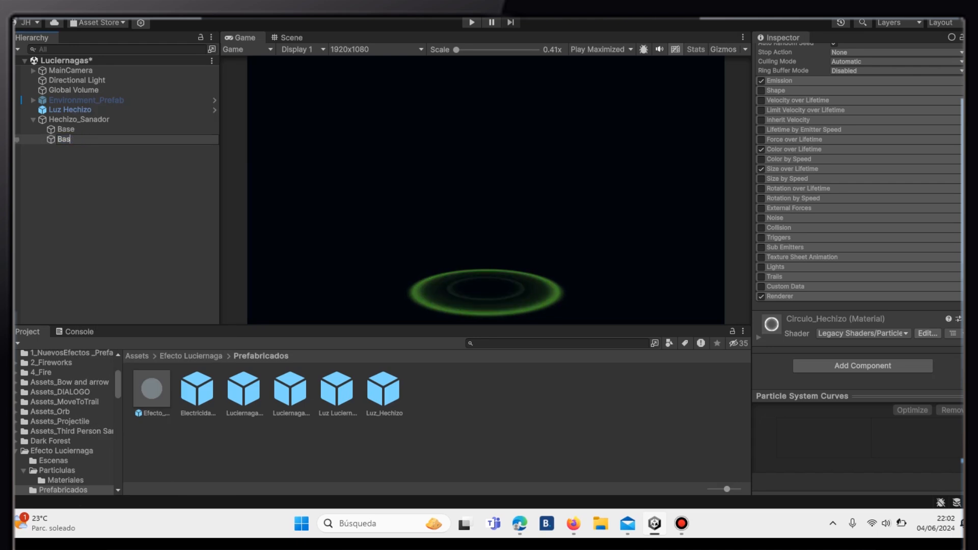
{"action": "type", "text": "Icon"}
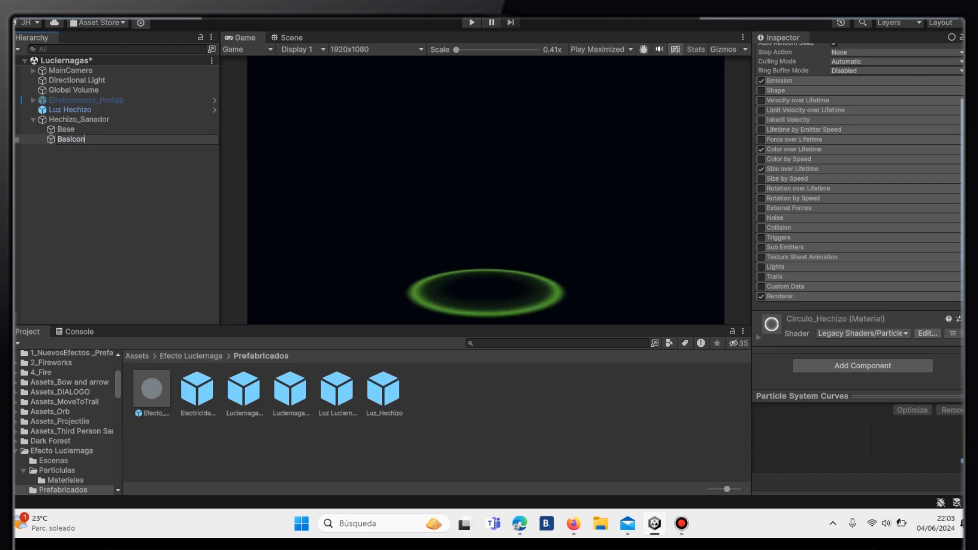
{"action": "key", "text": "BackSpace"}
{"action": "key", "text": "BackSpace"}
{"action": "key", "text": "BackSpace"}
{"action": "key", "text": "BackSpace"}
{"action": "key", "text": "BackSpace"}
{"action": "key", "text": "BackSpace"}
{"action": "key", "text": "BackSpace"}
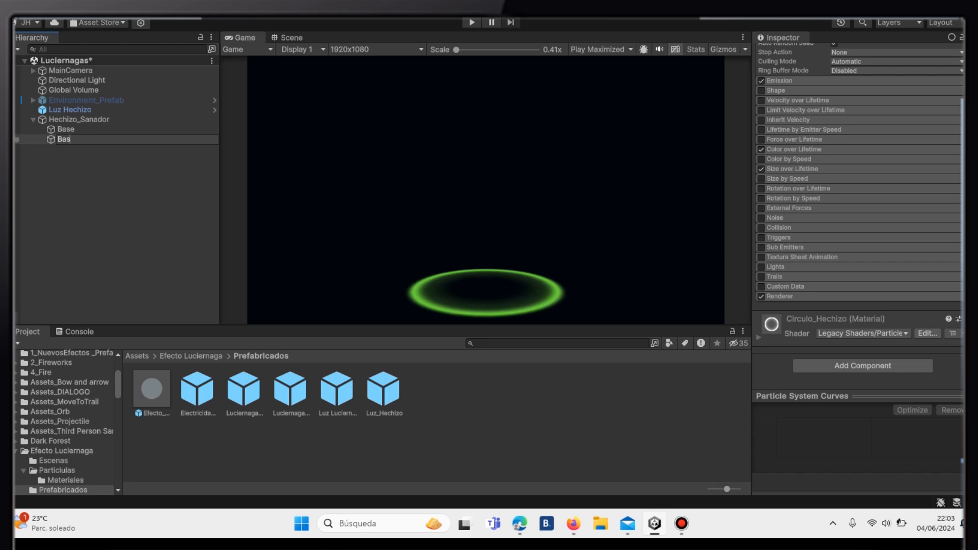
{"action": "type", "text": "Icon"}
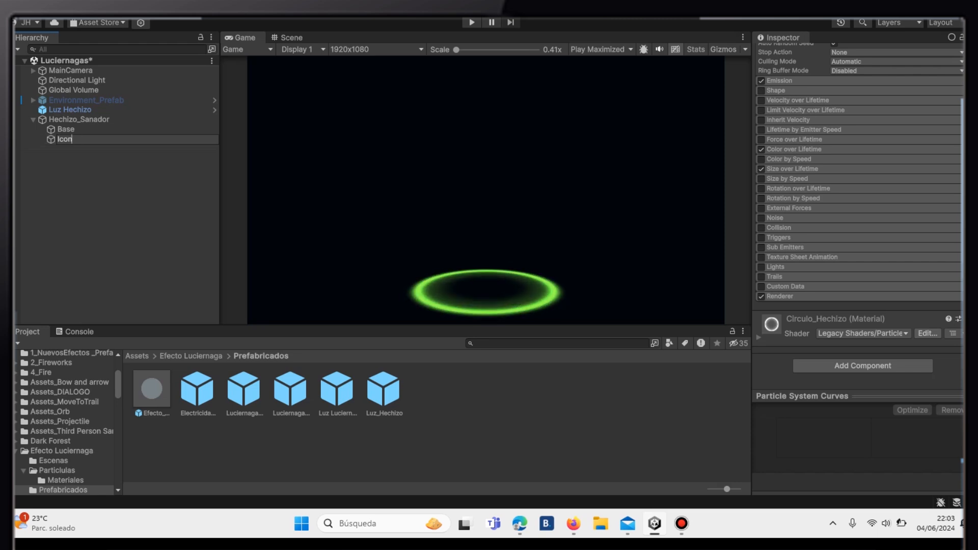
{"action": "key", "text": "Return"}
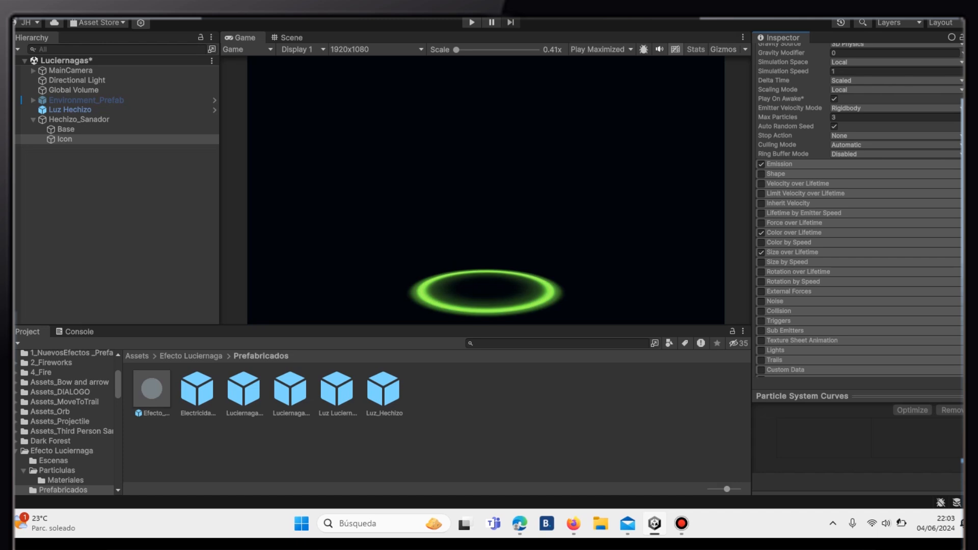
Step: Set the Start Size of the Icon particle system to 5
{"action": "scroll", "coordinate": [835, 153], "scroll_direction": "up", "scroll_amount": 6}
{"action": "left_click", "coordinate": [836, 151]}
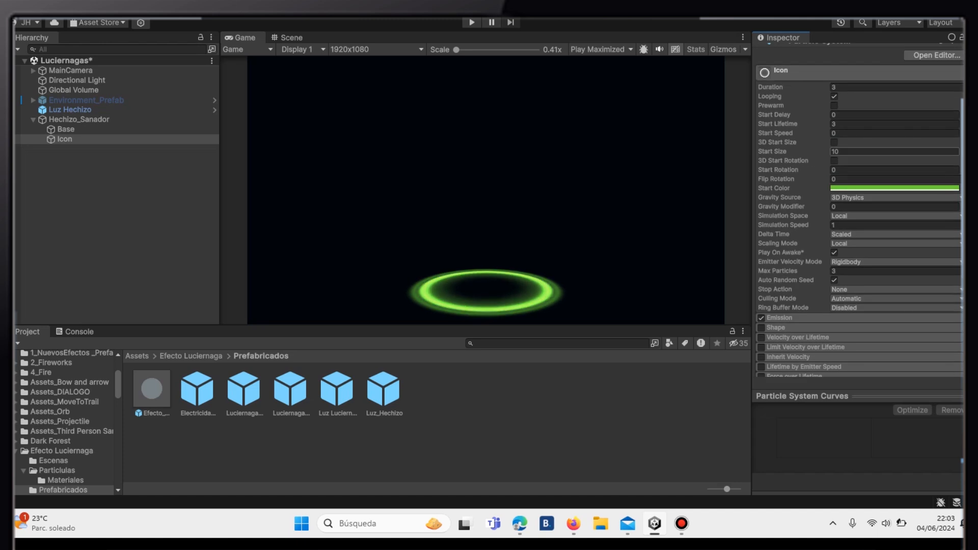
{"action": "type", "text": "10"}
{"action": "key", "text": "Return"}
{"action": "key", "text": "BackSpace"}
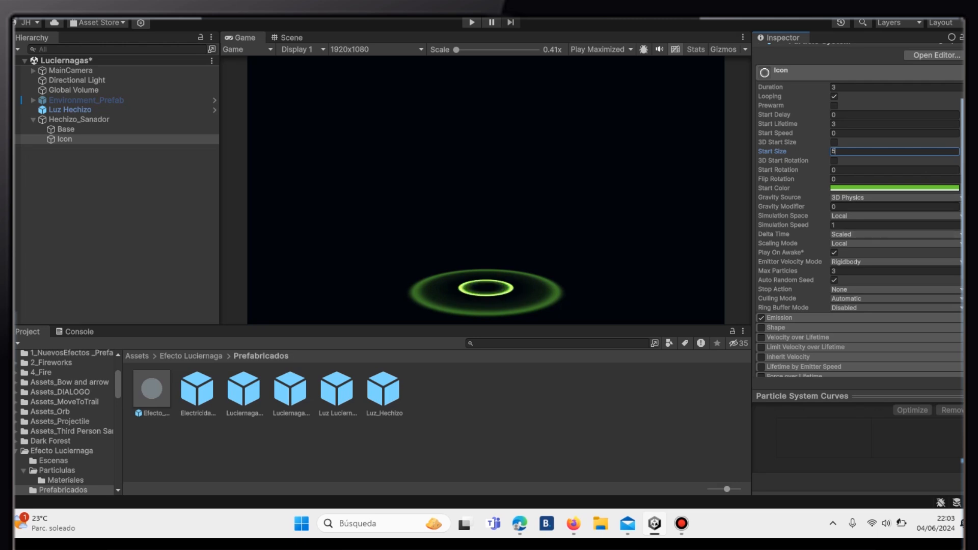
Step: Enable the Rotation by Speed module on the Icon particle system
{"action": "scroll", "coordinate": [858, 214], "scroll_direction": "down", "scroll_amount": 4}
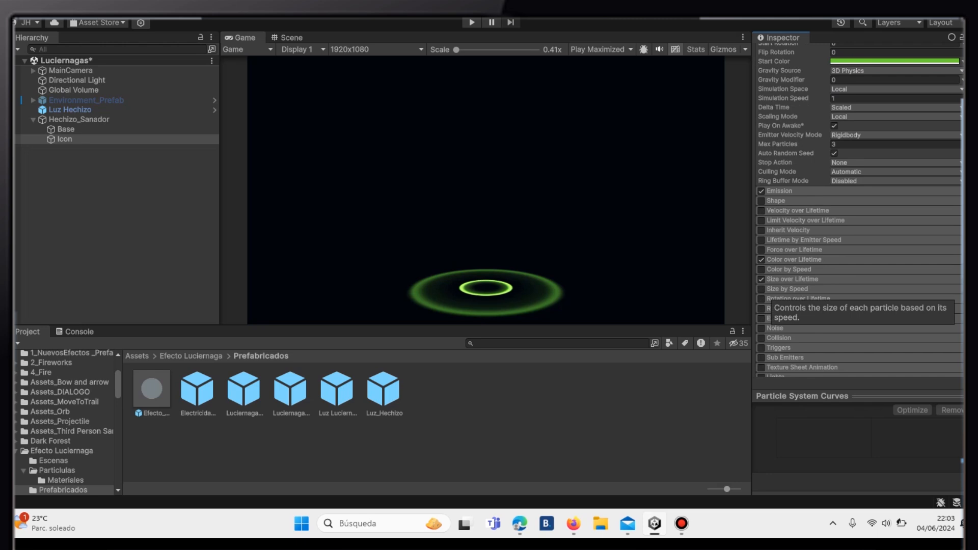
{"action": "scroll", "coordinate": [794, 289], "scroll_direction": "down", "scroll_amount": 2}
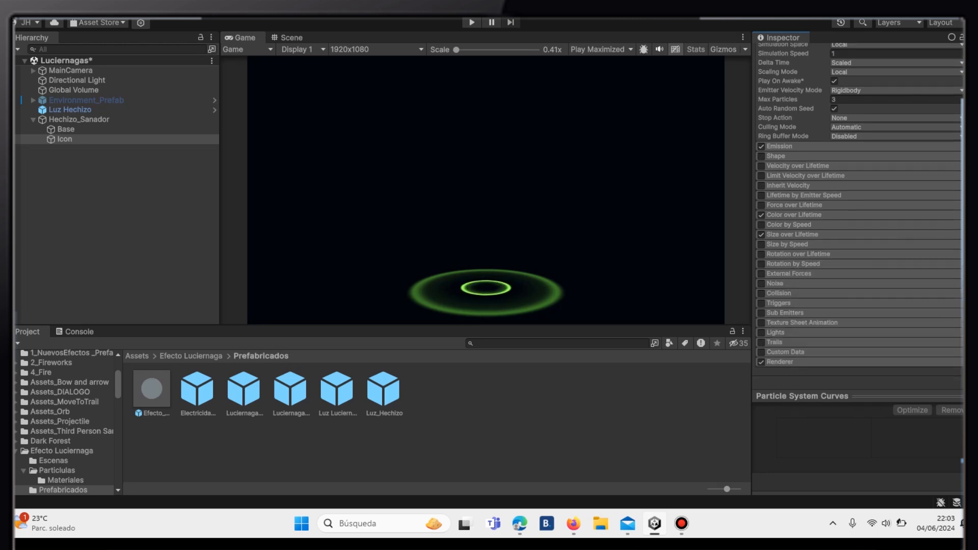
{"action": "left_click", "coordinate": [761, 264]}
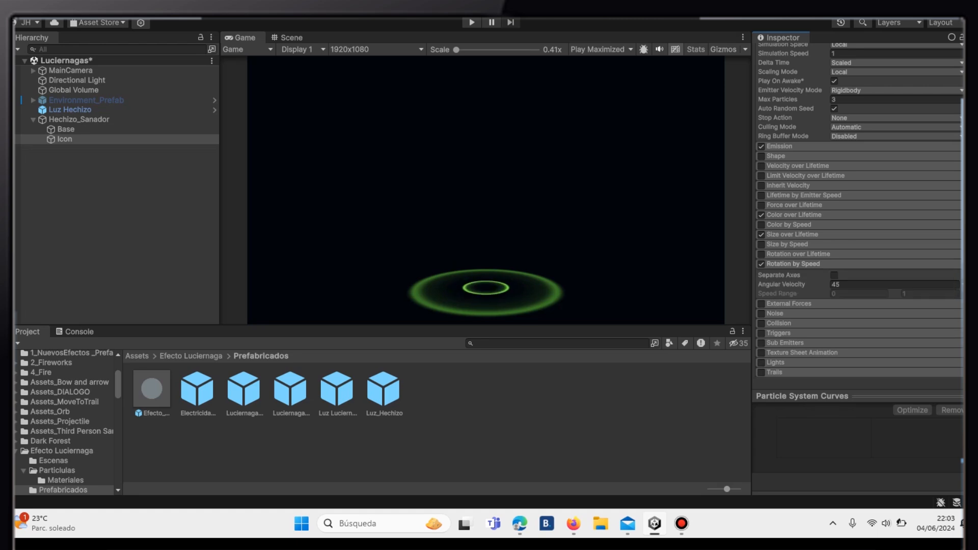
Step: Replace the material in Icon's Renderer module with the Icono material
{"action": "scroll", "coordinate": [858, 204], "scroll_direction": "down", "scroll_amount": 3}
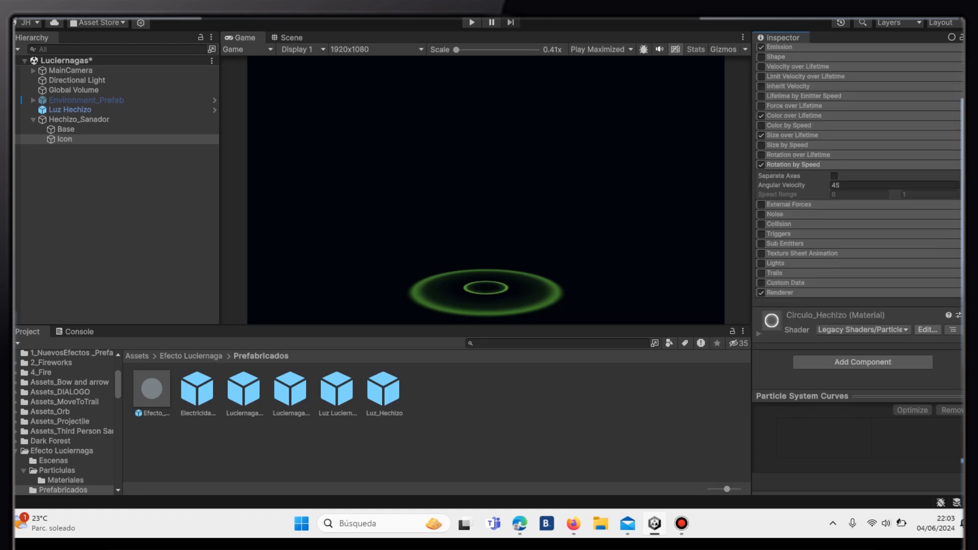
{"action": "left_click", "coordinate": [814, 293]}
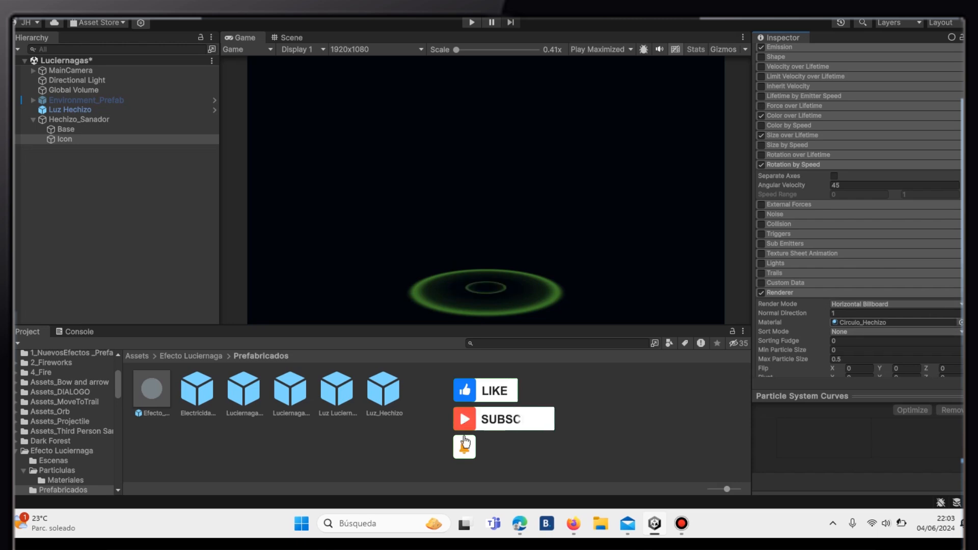
{"action": "left_click", "coordinate": [961, 322]}
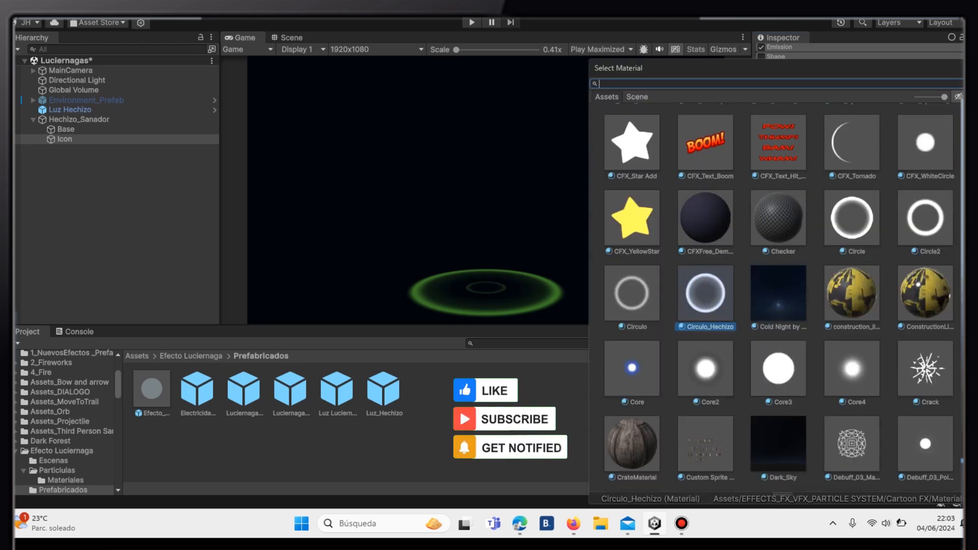
{"action": "type", "text": "Icono"}
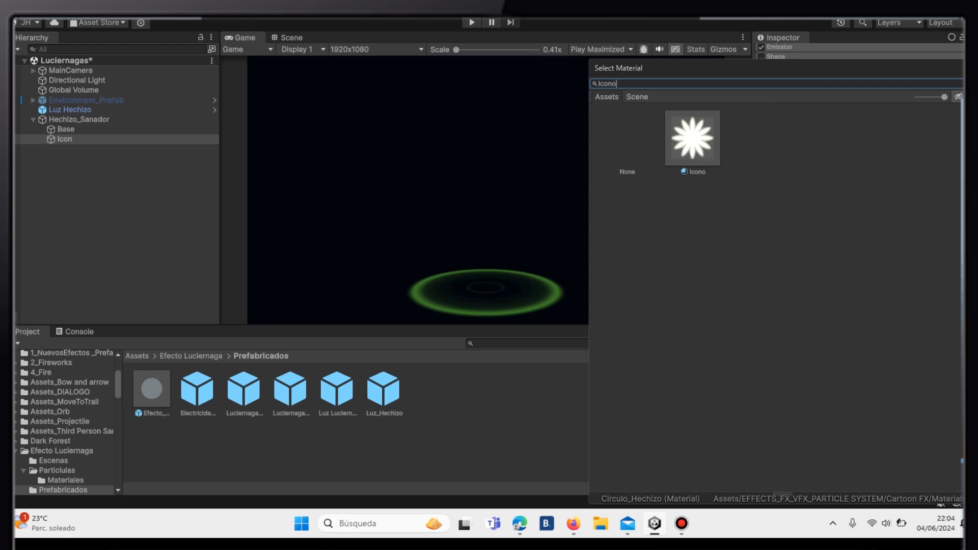
{"action": "key", "text": "Return"}
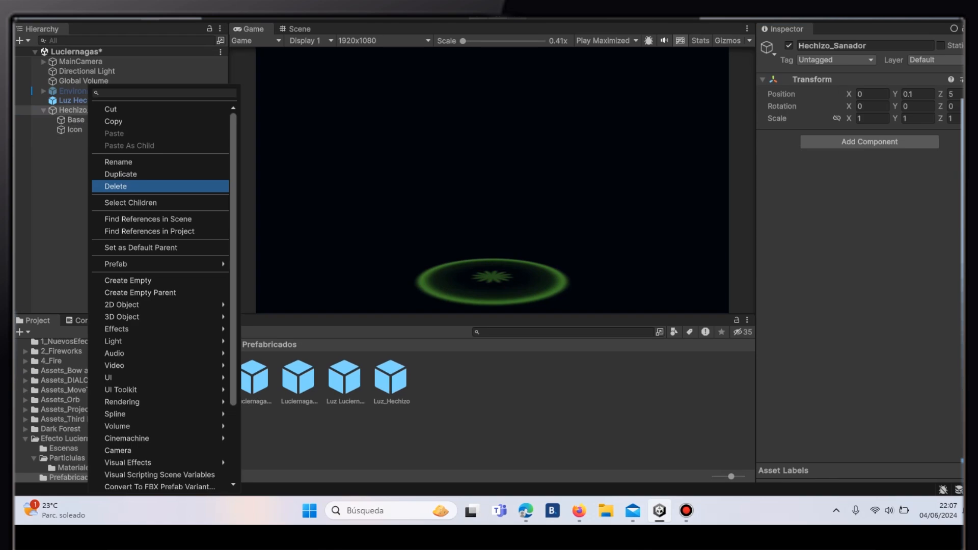
Step: Add a new particle system as a child of Hechizo_Sanador and name it Puntos
{"action": "mouse_move", "coordinate": [145, 337]}
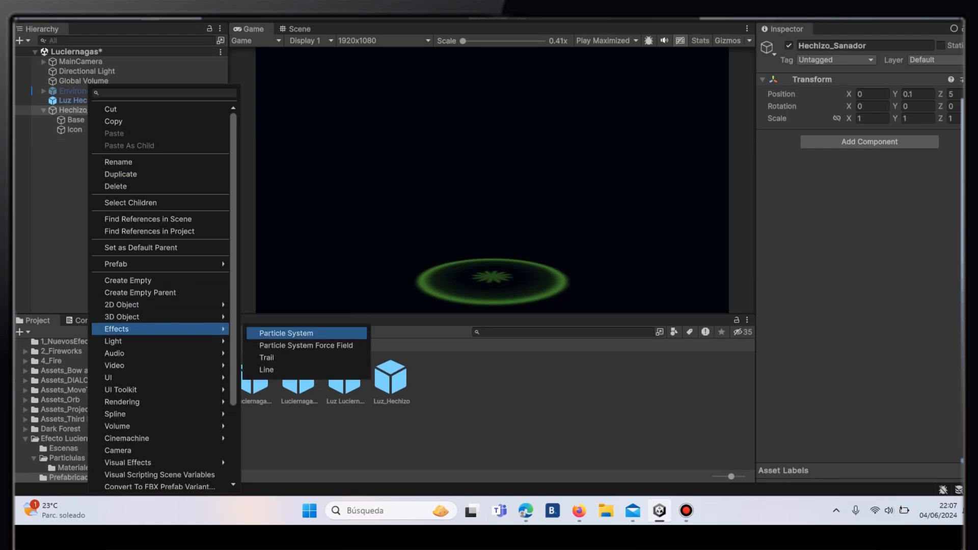
{"action": "left_click", "coordinate": [286, 333]}
{"action": "left_click", "coordinate": [122, 140]}
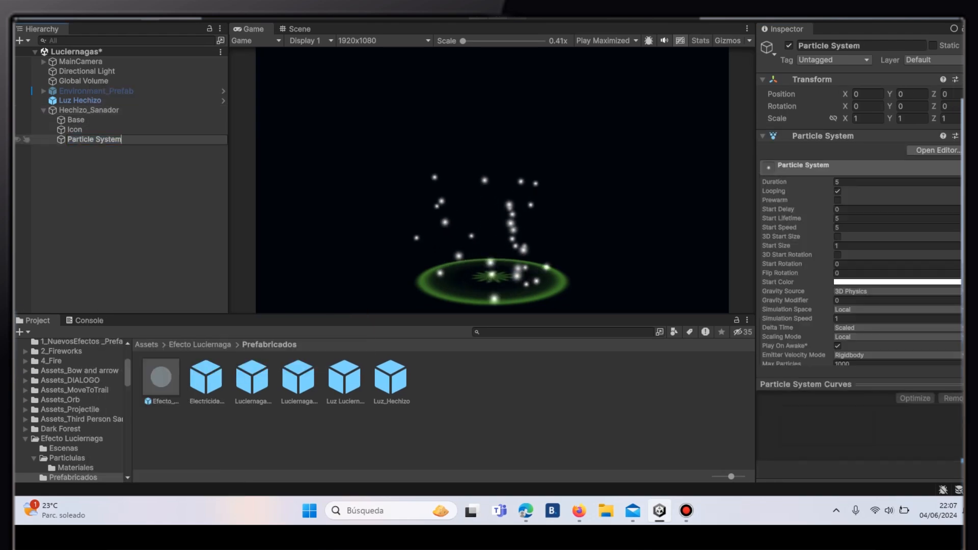
{"action": "key", "text": "BackSpace"}
{"action": "key", "text": "BackSpace"}
{"action": "key", "text": "BackSpace"}
{"action": "key", "text": "BackSpace"}
{"action": "key", "text": "BackSpace"}
{"action": "key", "text": "BackSpace"}
{"action": "key", "text": "BackSpace"}
{"action": "key", "text": "BackSpace"}
{"action": "key", "text": "BackSpace"}
{"action": "key", "text": "BackSpace"}
{"action": "key", "text": "BackSpace"}
{"action": "key", "text": "BackSpace"}
{"action": "key", "text": "BackSpace"}
{"action": "key", "text": "BackSpace"}
{"action": "key", "text": "BackSpace"}
{"action": "type", "text": "Puntos"}
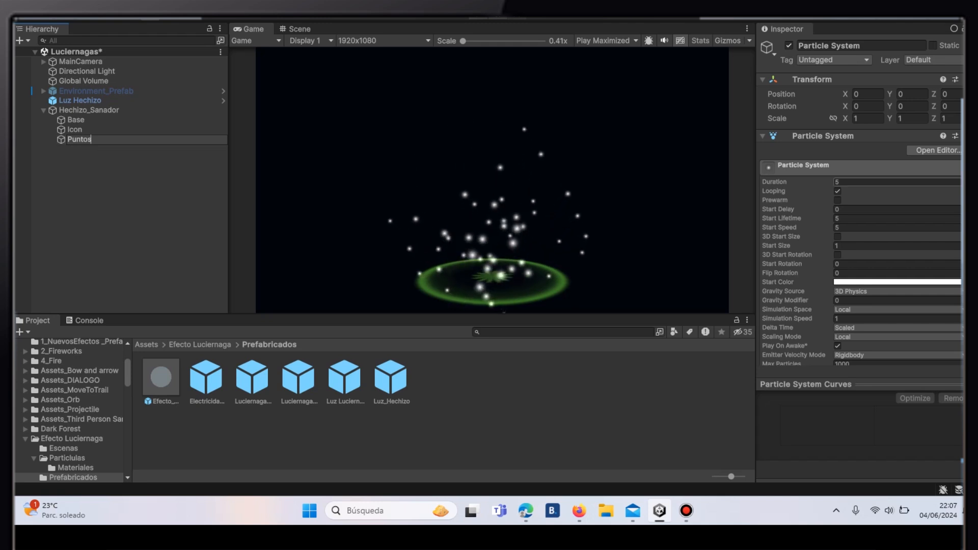
{"action": "key", "text": "Return"}
Step: Set the X rotation of Puntos to -90 and its particle Duration to 3
{"action": "left_click", "coordinate": [866, 106]}
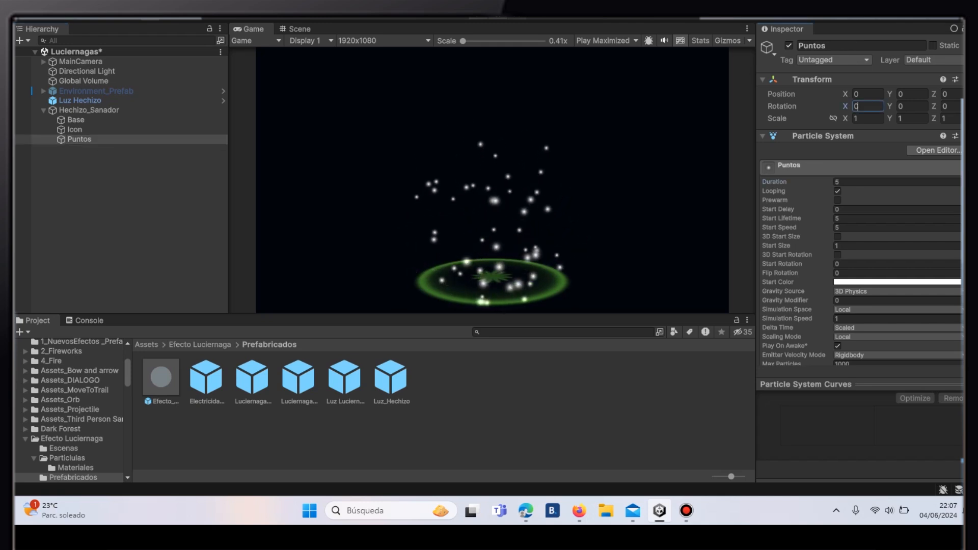
{"action": "type", "text": "-90"}
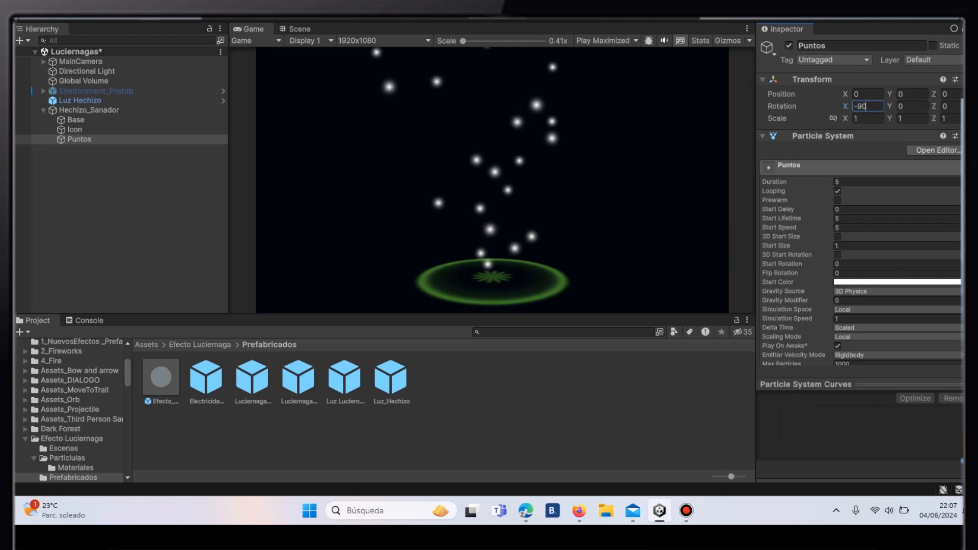
{"action": "left_click", "coordinate": [867, 182]}
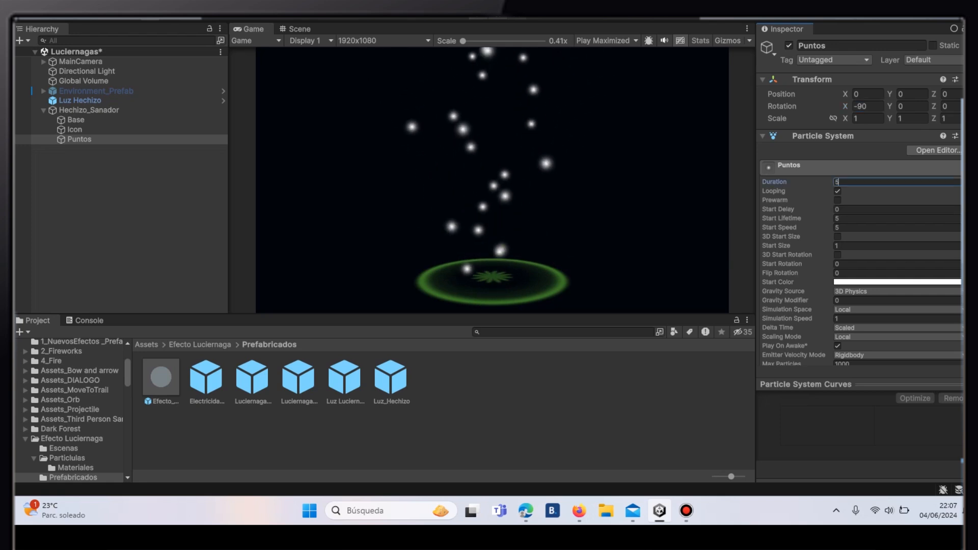
{"action": "key", "text": "BackSpace"}
{"action": "type", "text": "3"}
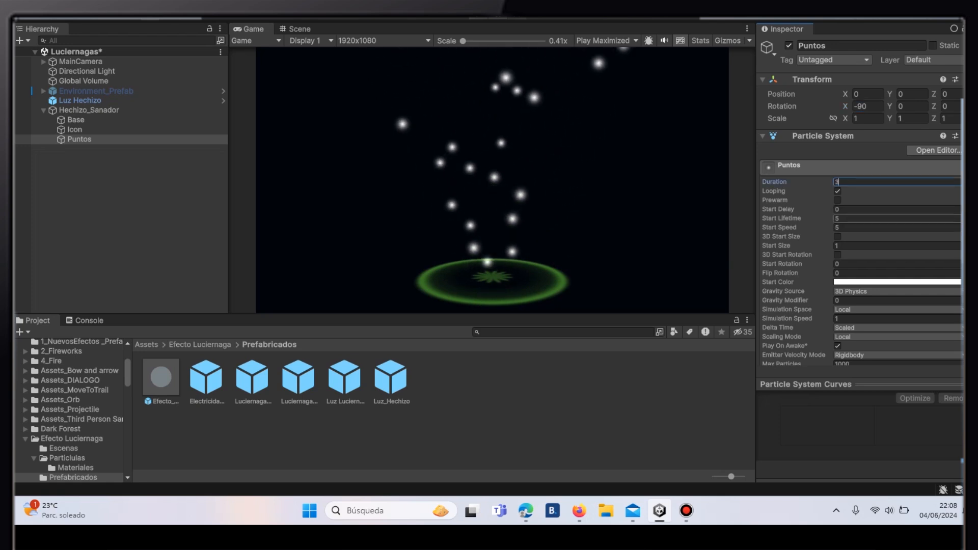
Step: Make the Start Lifetime of Puntos random between two constants, 2 and 5
{"action": "left_click", "coordinate": [867, 218]}
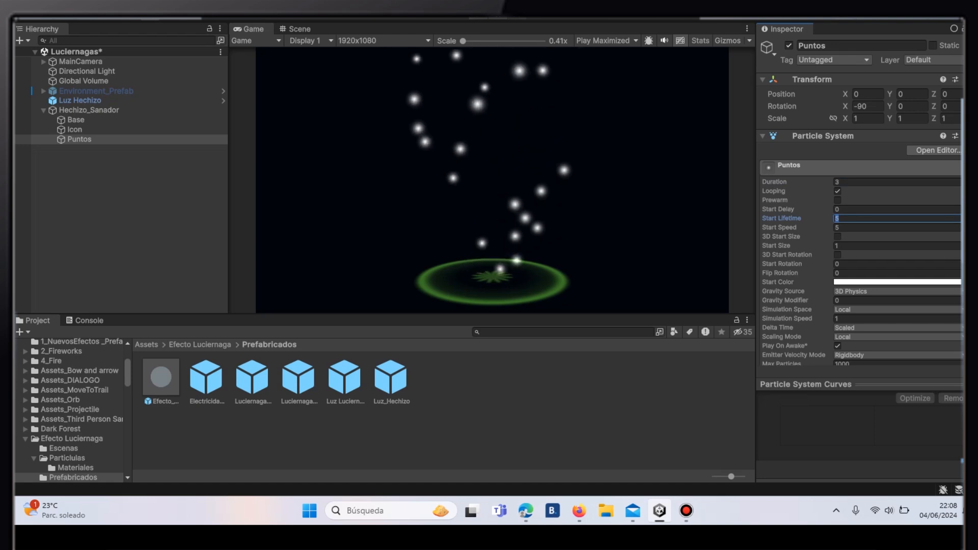
{"action": "left_click", "coordinate": [963, 219]}
{"action": "left_click", "coordinate": [896, 257]}
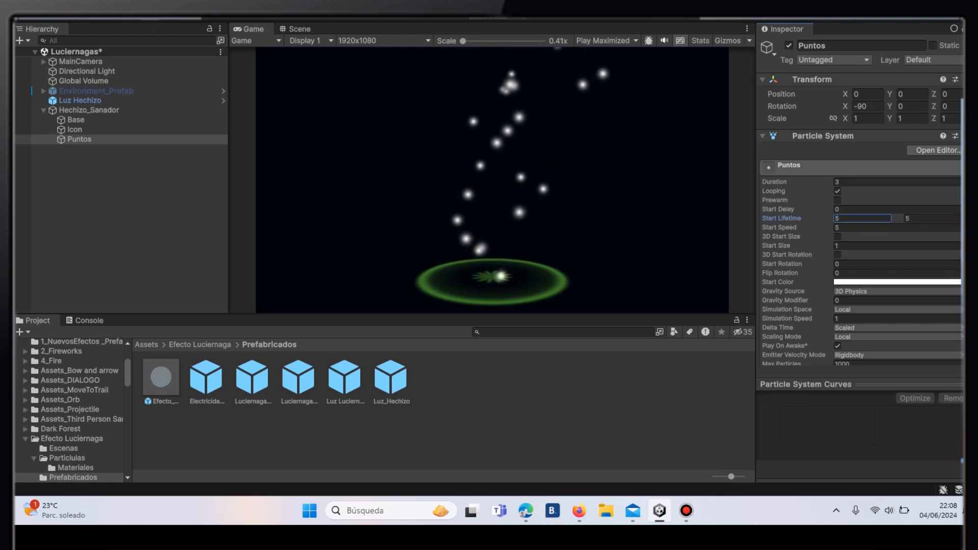
{"action": "left_click", "coordinate": [862, 219]}
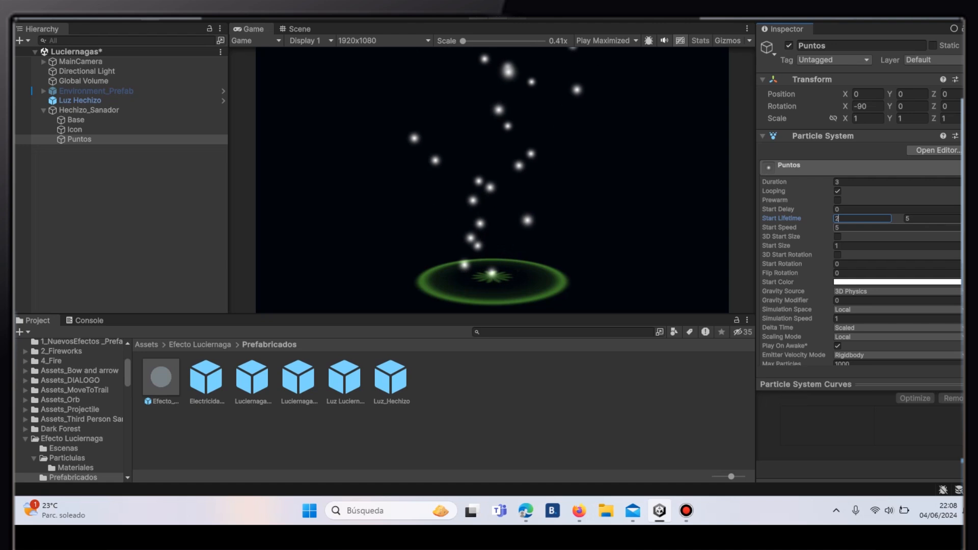
Step: Make the Start Speed of Puntos random between two constants, 5 and 0.5
{"action": "left_click", "coordinate": [962, 228]}
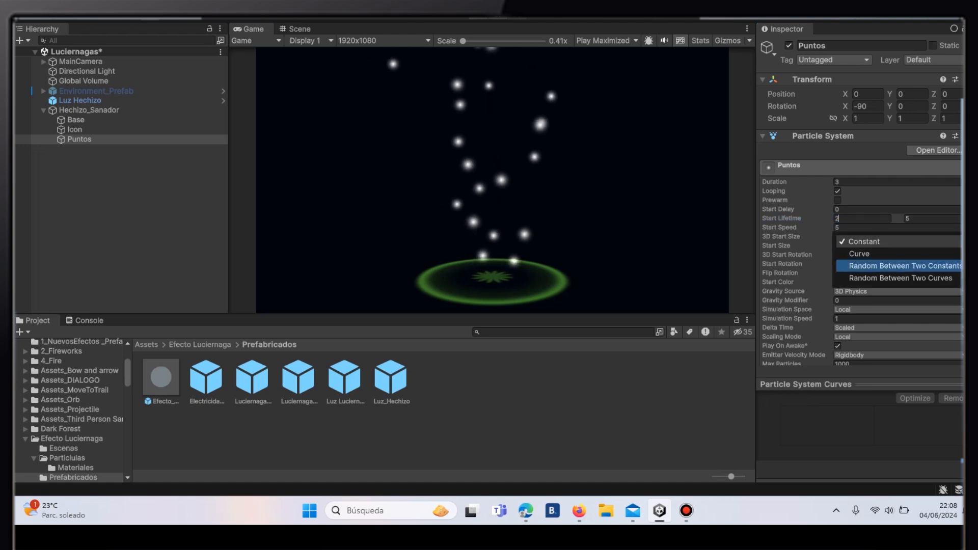
{"action": "left_click", "coordinate": [896, 266]}
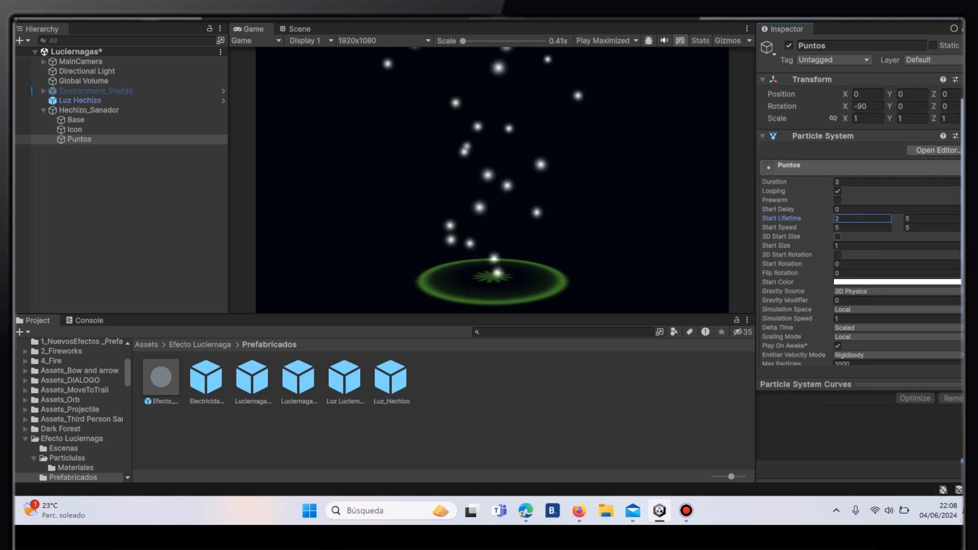
{"action": "left_click", "coordinate": [861, 228]}
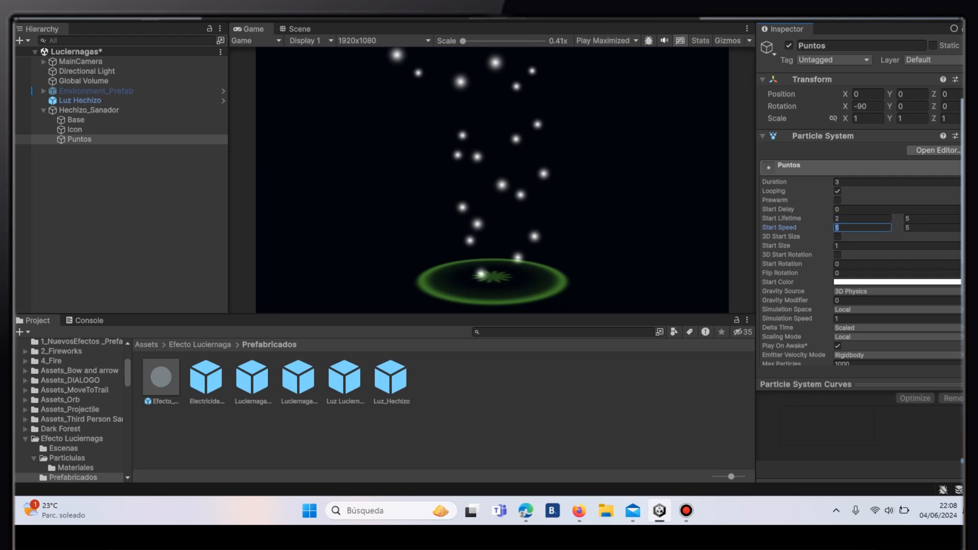
{"action": "key", "text": "BackSpace"}
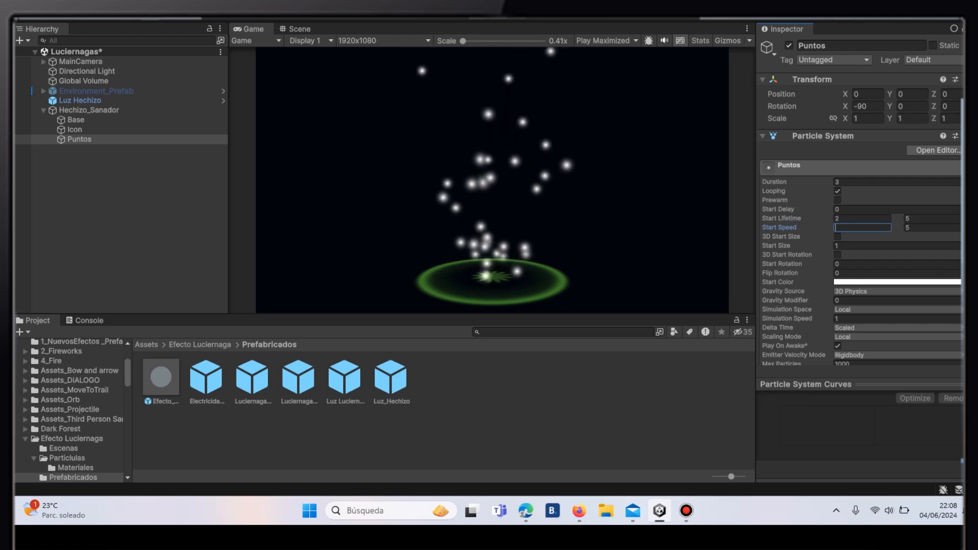
{"action": "type", "text": "5"}
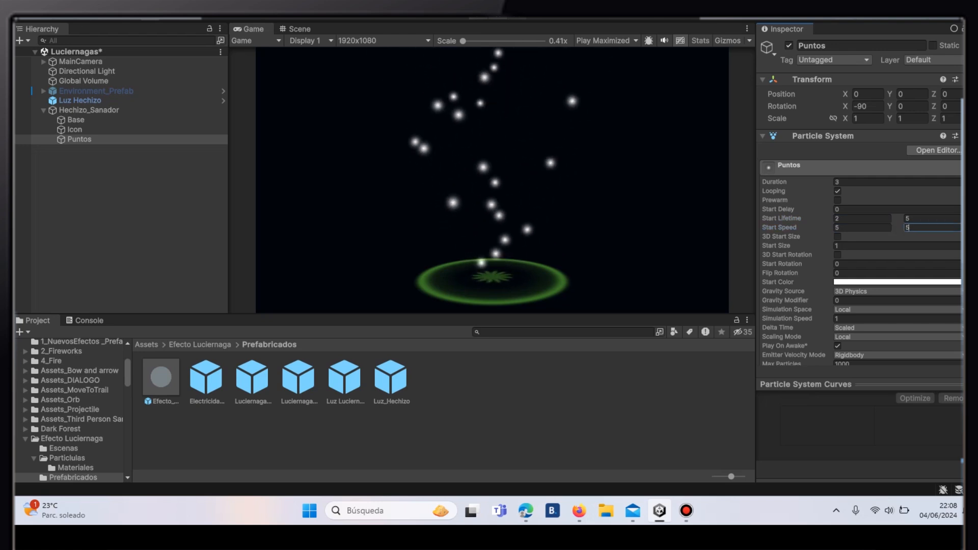
{"action": "type", "text": "0."}
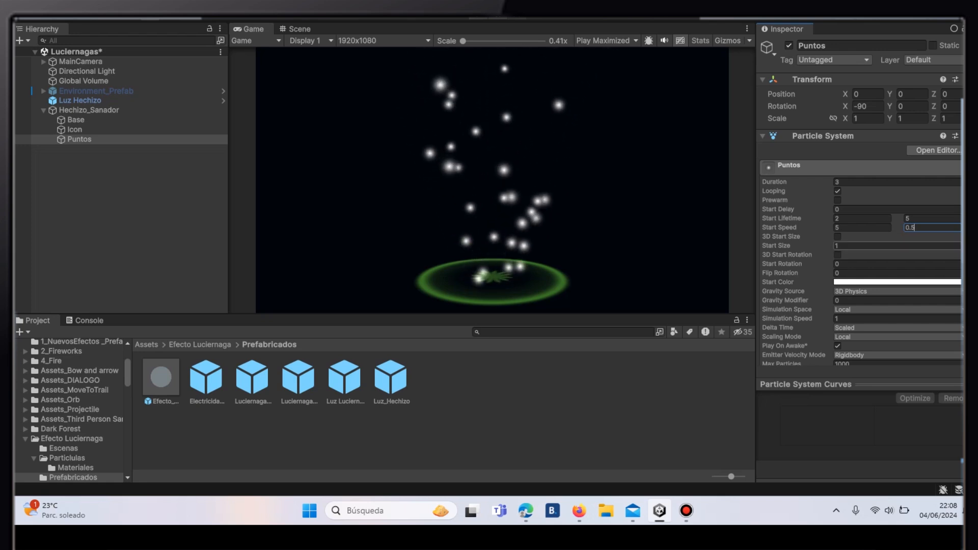
Step: Make the Start Size of Puntos random between two constants, 0.1 and 0.15
{"action": "left_click", "coordinate": [963, 246]}
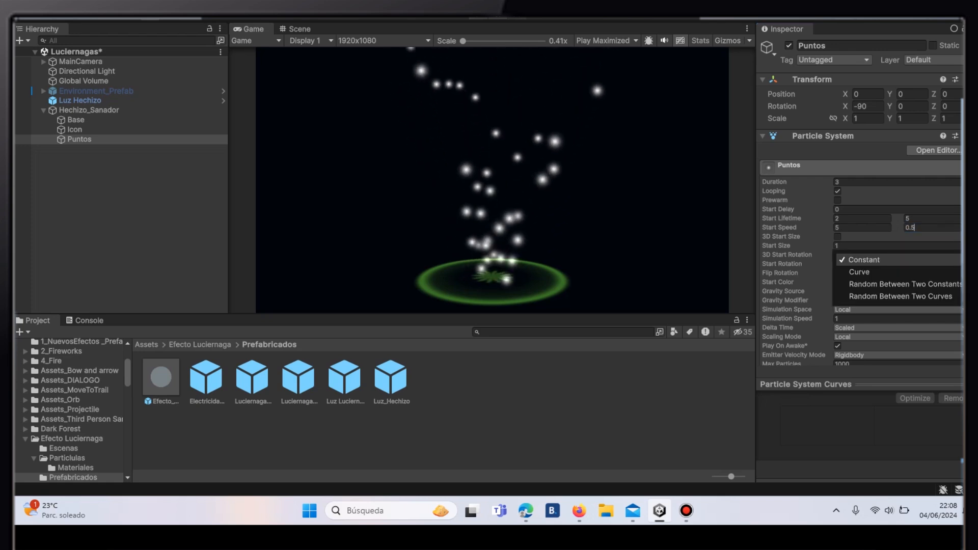
{"action": "left_click", "coordinate": [905, 284]}
{"action": "left_click", "coordinate": [862, 245]}
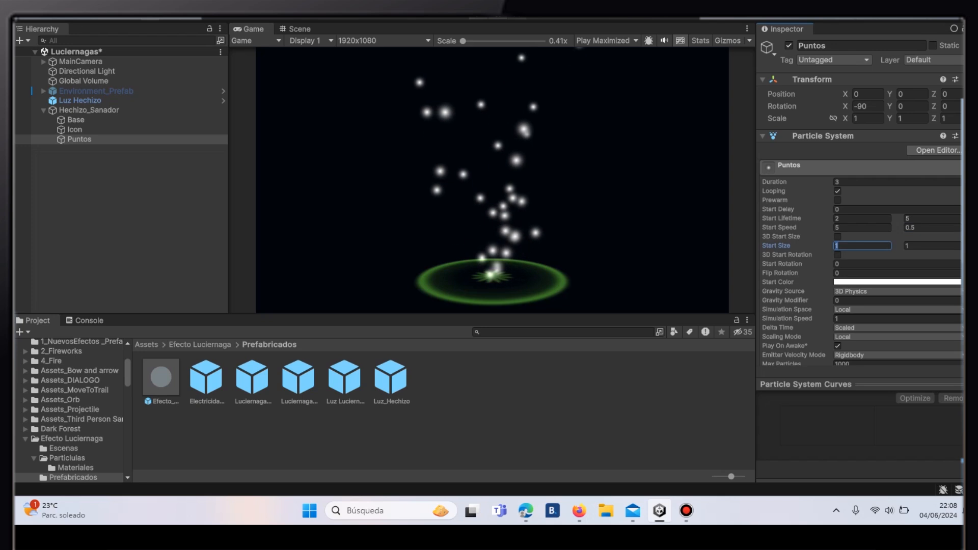
{"action": "type", "text": "0.1"}
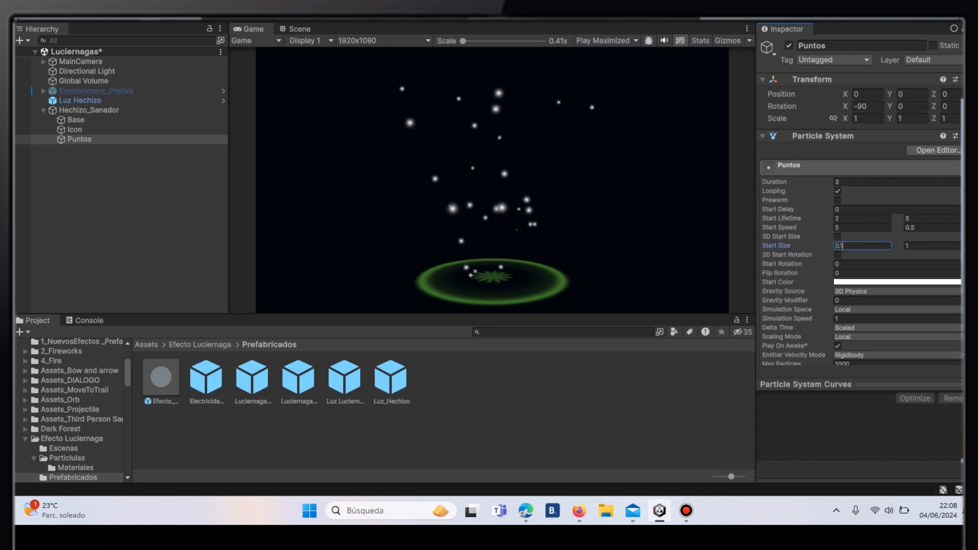
{"action": "key", "text": "Tab"}
{"action": "key", "text": "BackSpace"}
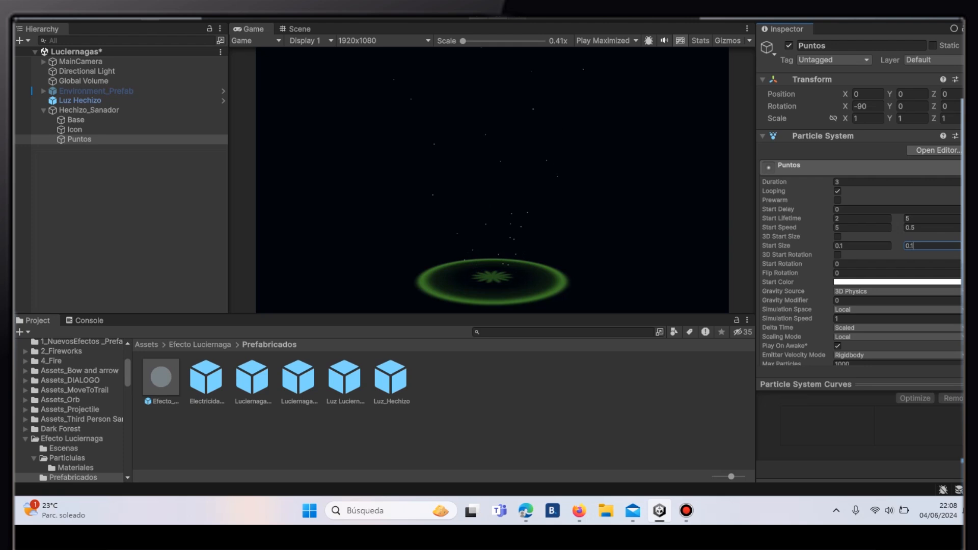
{"action": "type", "text": "0.15"}
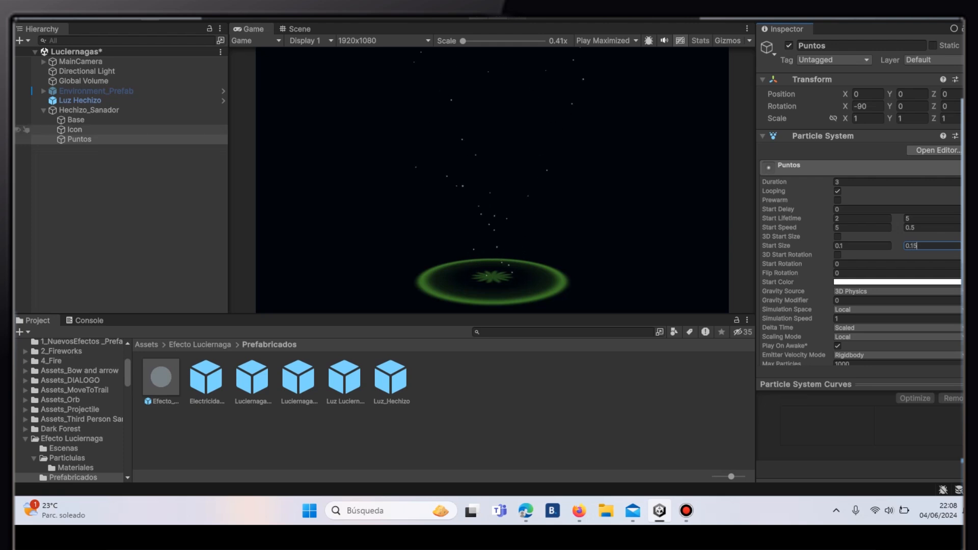
Step: Copy the green Start Color of Icon onto the Start Color of Puntos
{"action": "left_click", "coordinate": [75, 130]}
{"action": "right_click", "coordinate": [879, 282]}
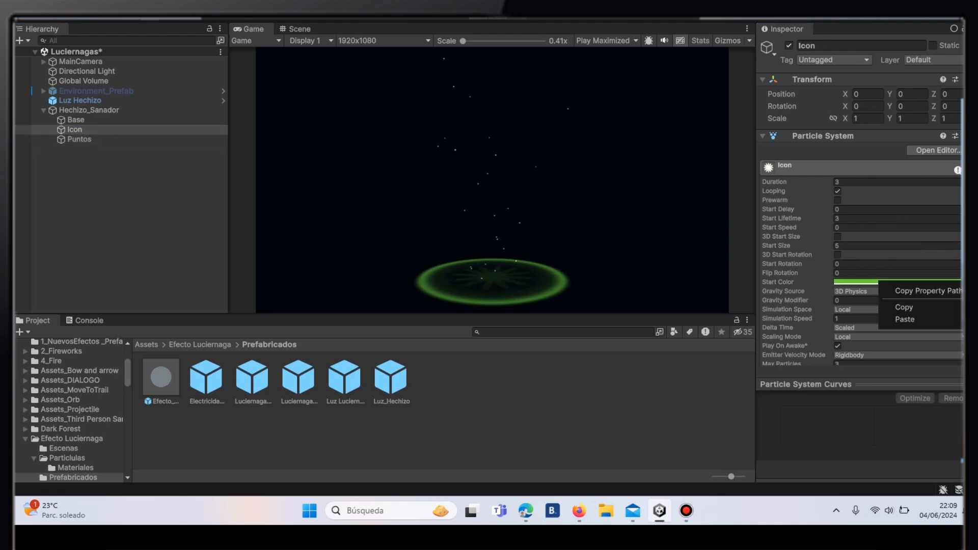
{"action": "left_click", "coordinate": [903, 307]}
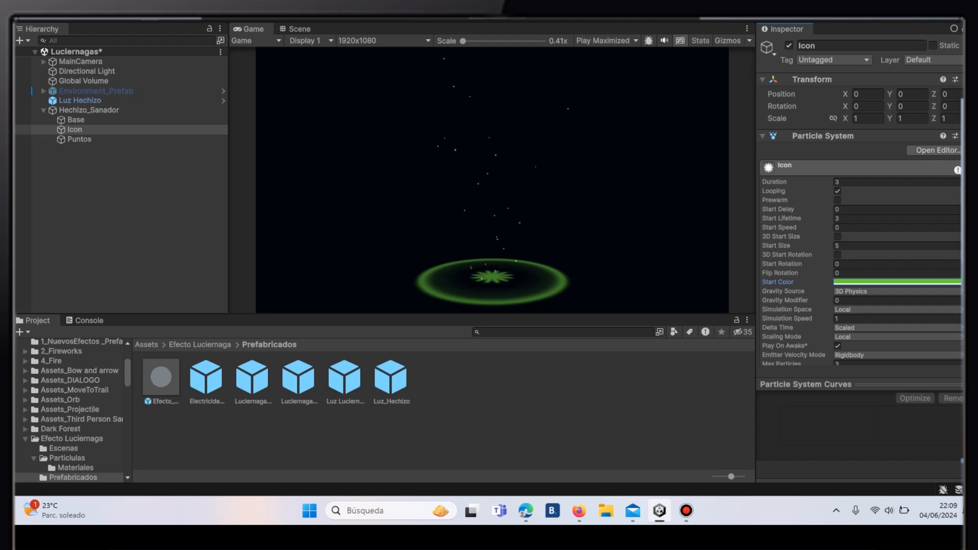
{"action": "left_click", "coordinate": [80, 139]}
{"action": "right_click", "coordinate": [880, 282]}
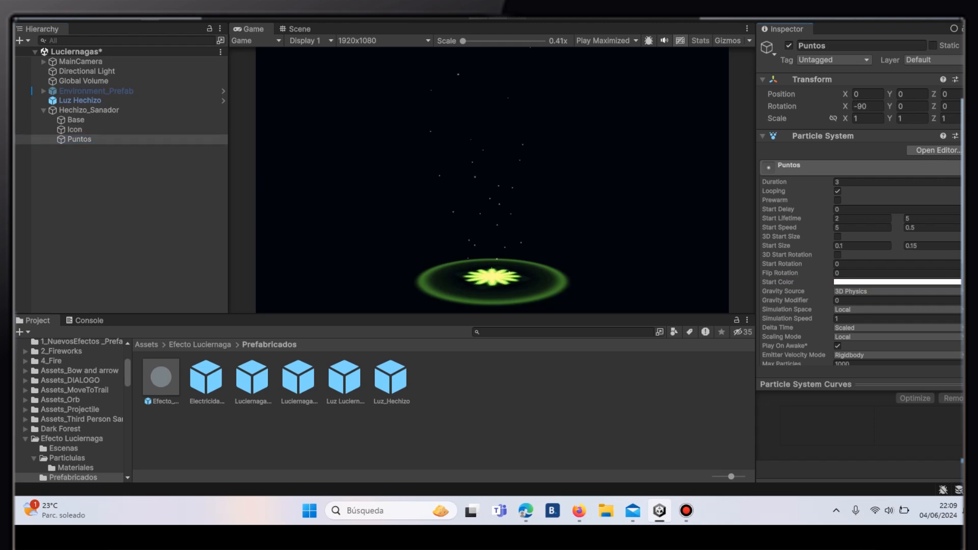
{"action": "right_click", "coordinate": [881, 282]}
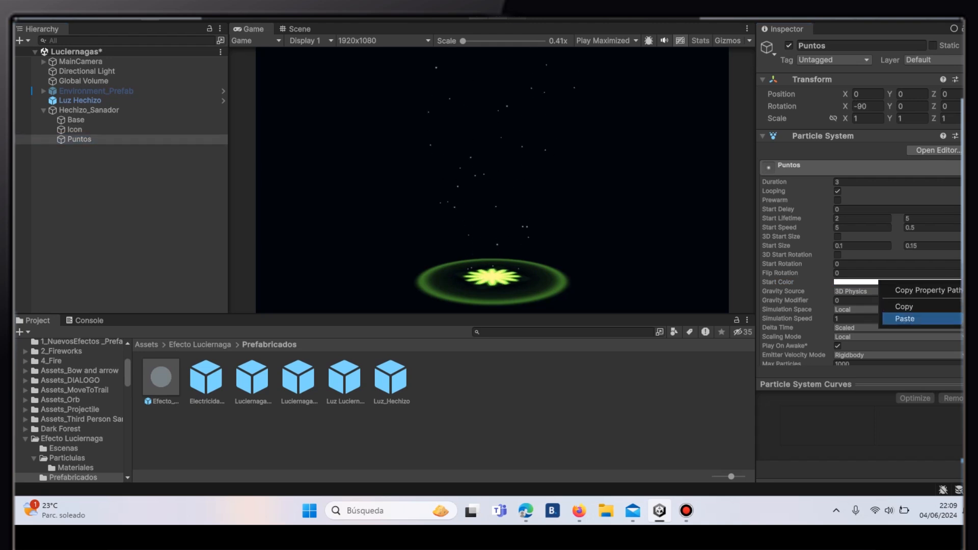
{"action": "left_click", "coordinate": [904, 319]}
Step: In the Shape module of Puntos, set the cone's Angle to 0 and its Radius to 3
{"action": "scroll", "coordinate": [860, 204], "scroll_direction": "down", "scroll_amount": 5}
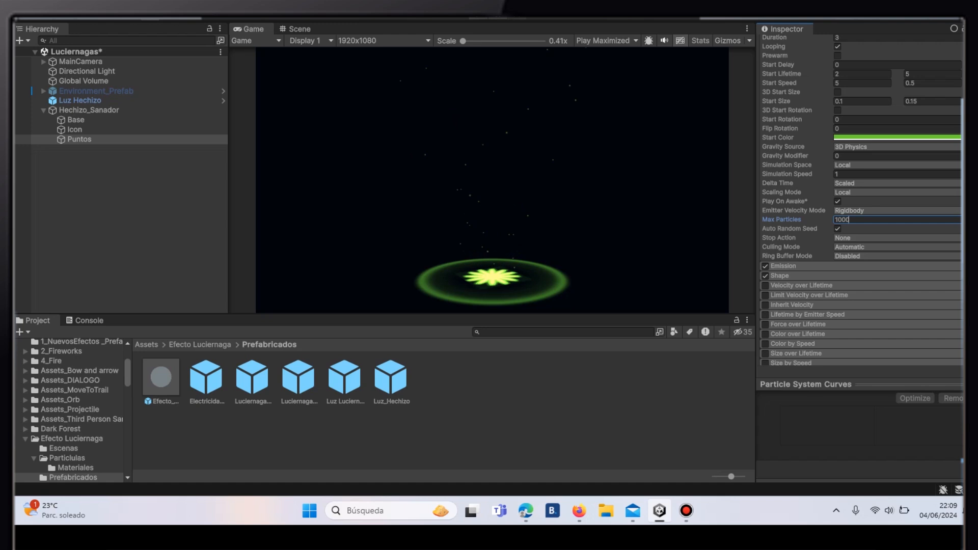
{"action": "left_click", "coordinate": [779, 276]}
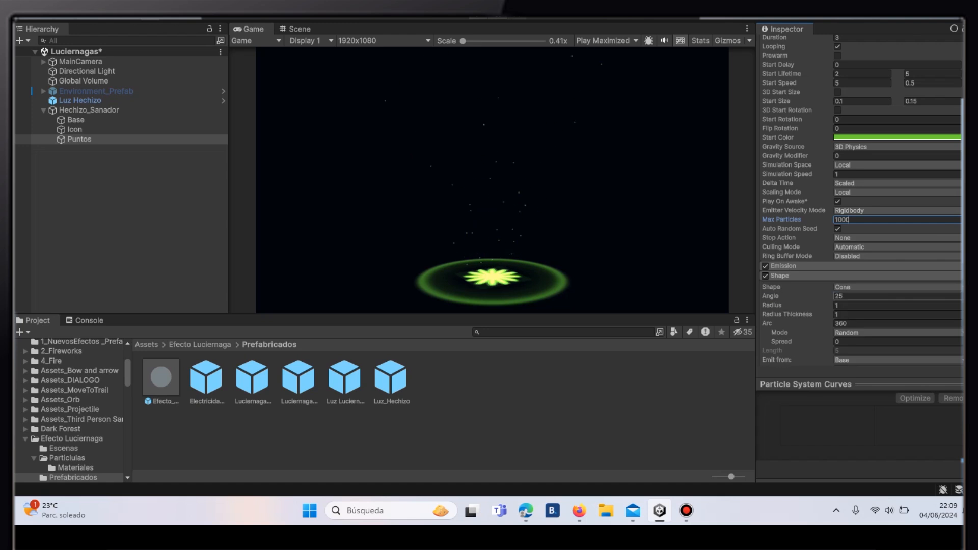
{"action": "left_click", "coordinate": [861, 295]}
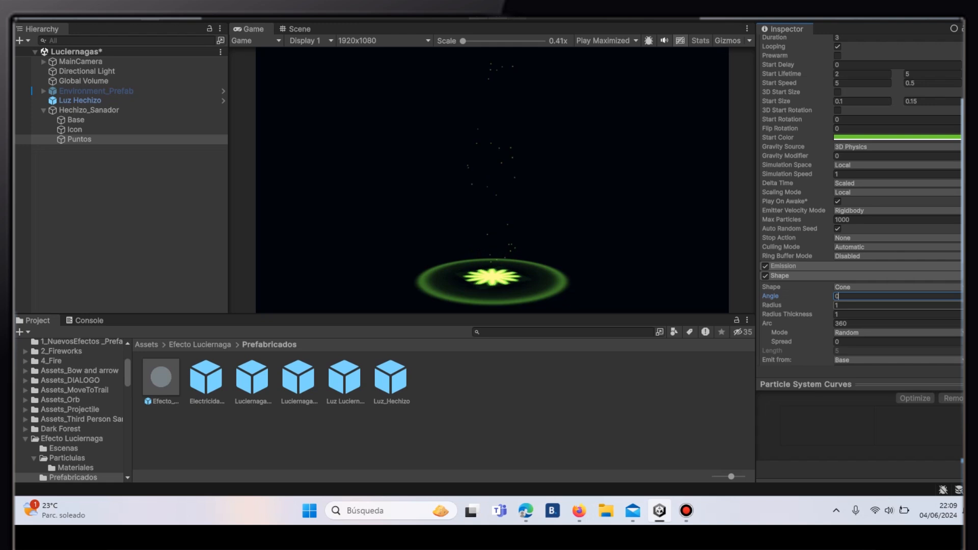
{"action": "left_click", "coordinate": [861, 305]}
Step: Enable Color over Lifetime on Puntos and give it the gradient copied from Icon's Color over Lifetime module
{"action": "scroll", "coordinate": [861, 204], "scroll_direction": "down", "scroll_amount": 10}
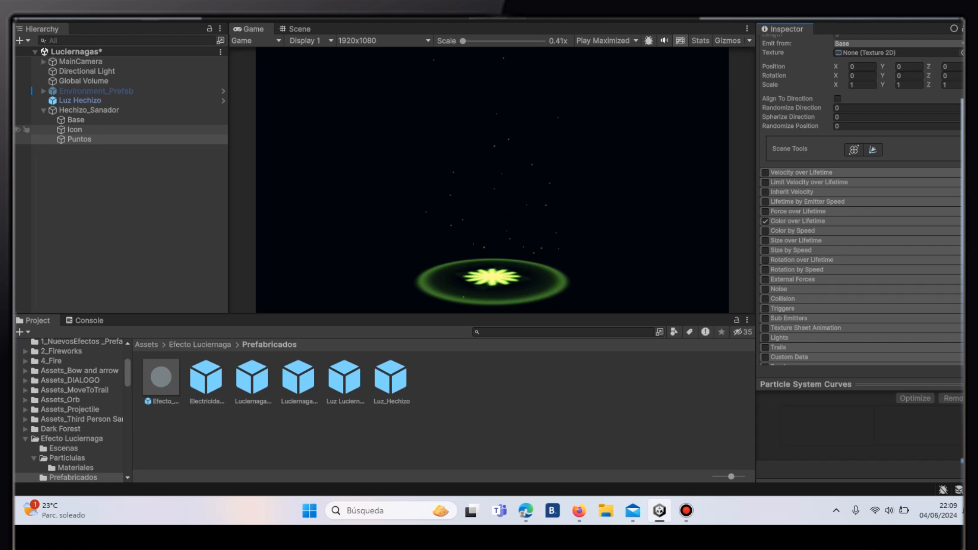
{"action": "left_click", "coordinate": [75, 130]}
{"action": "scroll", "coordinate": [861, 204], "scroll_direction": "up", "scroll_amount": 5}
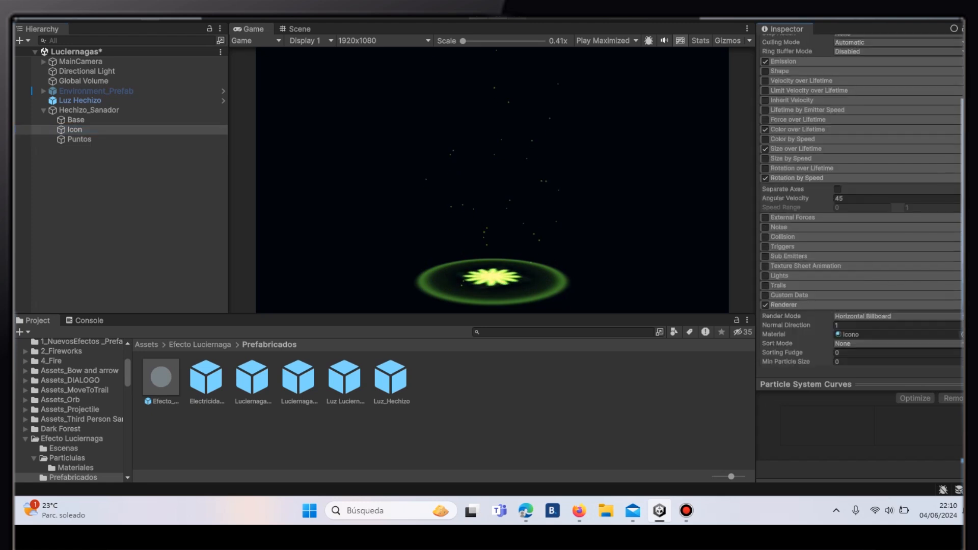
{"action": "left_click", "coordinate": [797, 129]}
{"action": "right_click", "coordinate": [879, 140]}
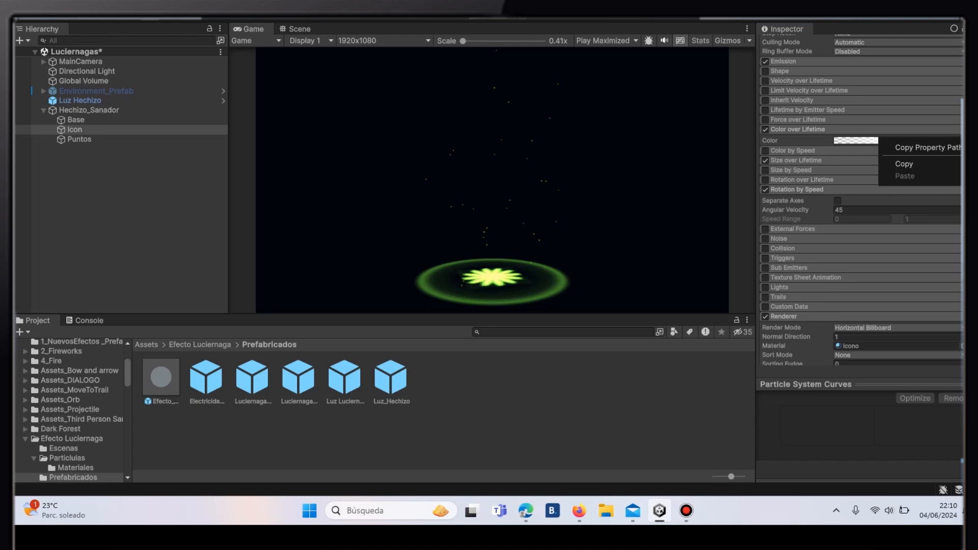
{"action": "left_click", "coordinate": [906, 164]}
{"action": "left_click", "coordinate": [79, 139]}
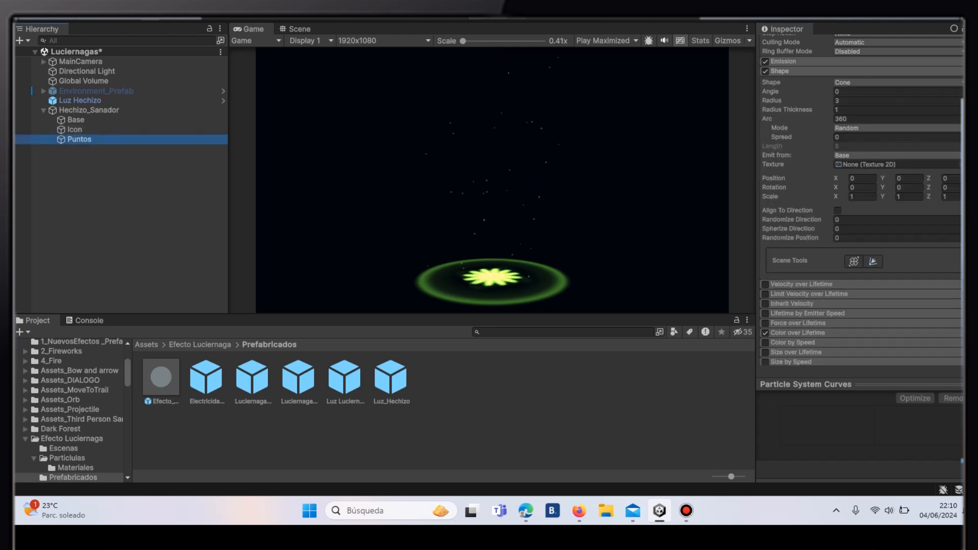
{"action": "scroll", "coordinate": [861, 203], "scroll_direction": "down", "scroll_amount": 6}
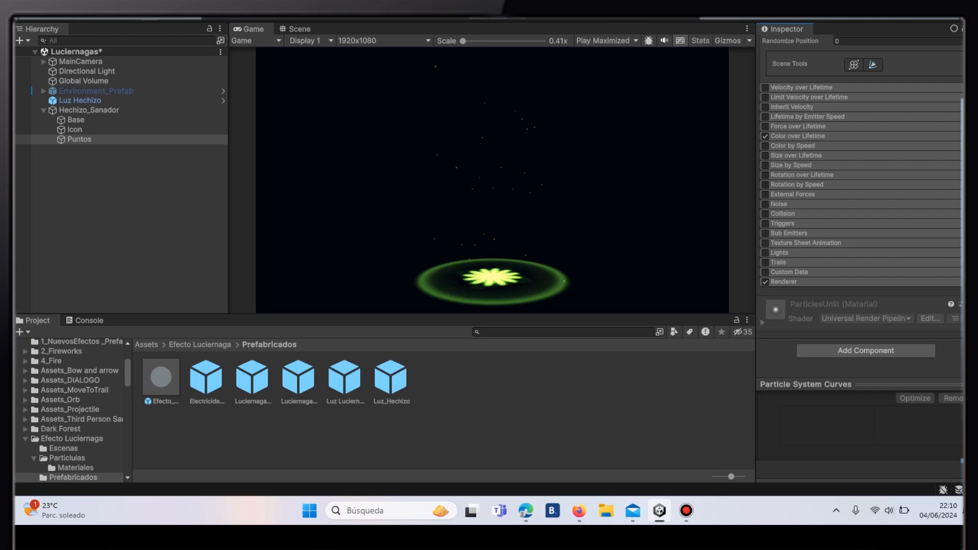
{"action": "left_click", "coordinate": [797, 136]}
{"action": "right_click", "coordinate": [879, 147]}
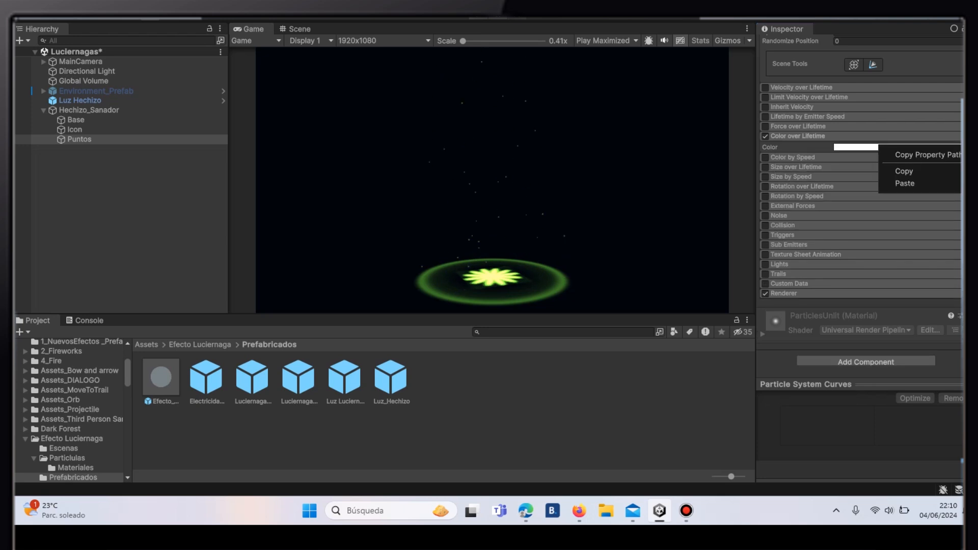
{"action": "left_click", "coordinate": [904, 183]}
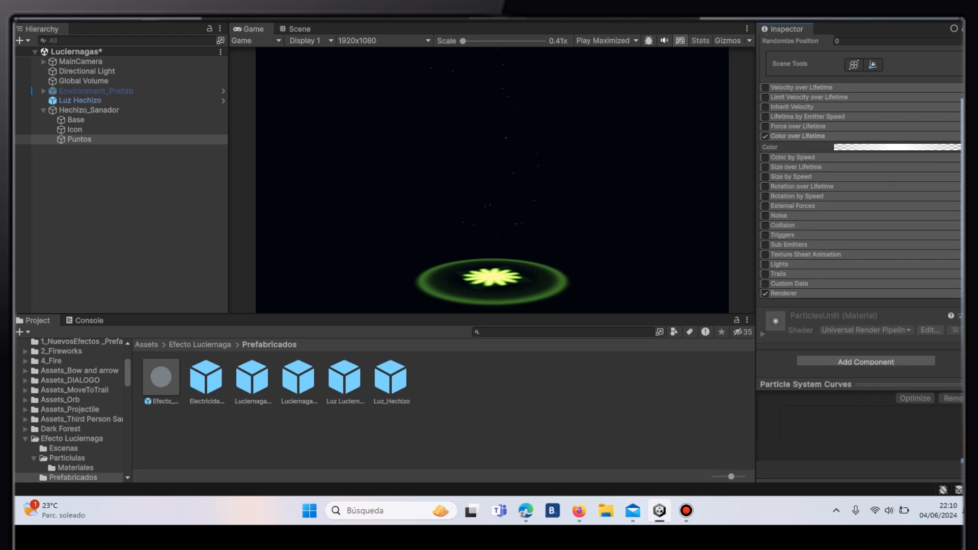
Step: Replace the material in the Renderer module of Puntos with the Punto material
{"action": "left_click", "coordinate": [785, 293]}
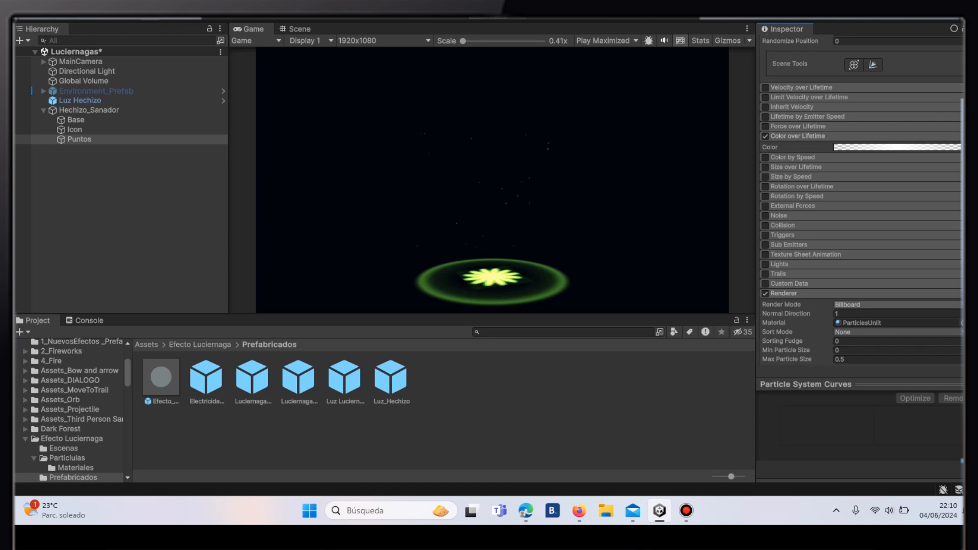
{"action": "left_click", "coordinate": [961, 323]}
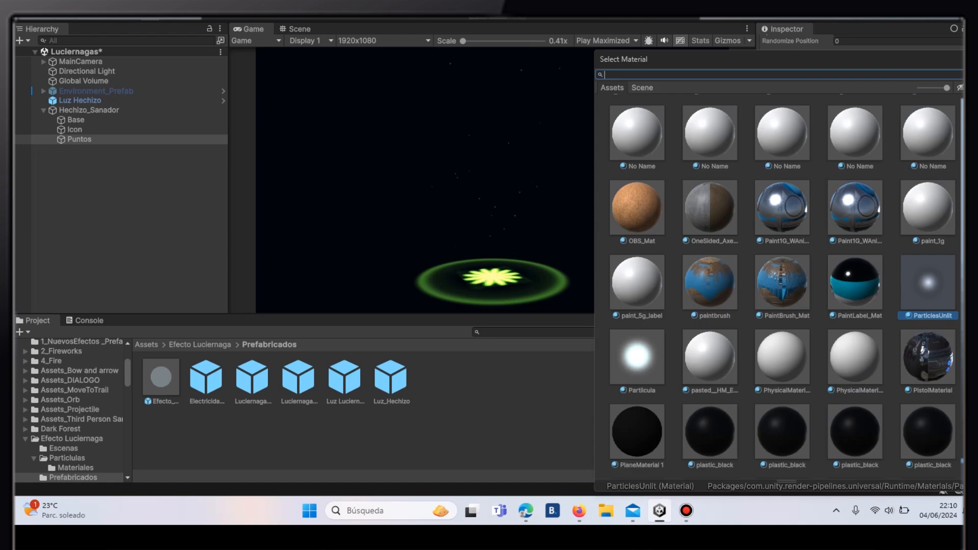
{"action": "type", "text": "punt"}
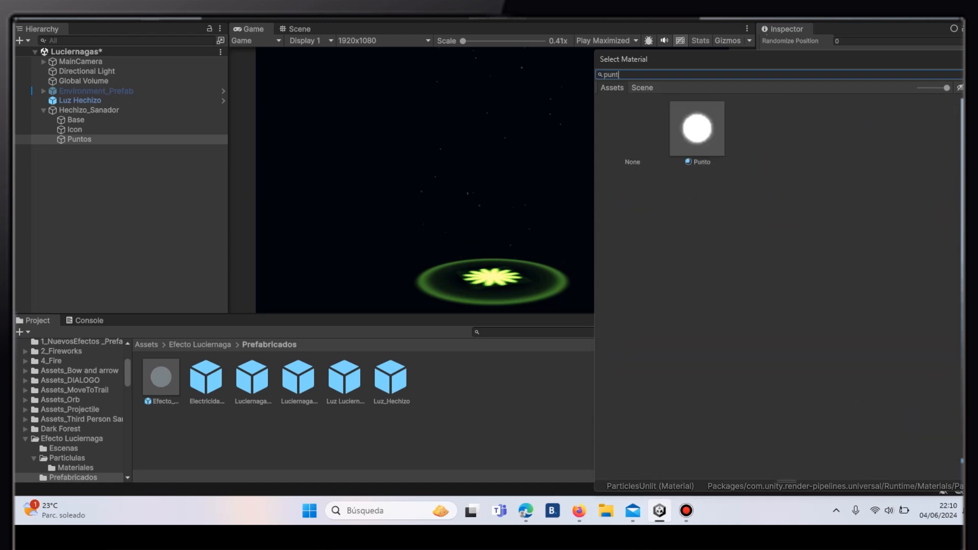
{"action": "double_click", "coordinate": [697, 128]}
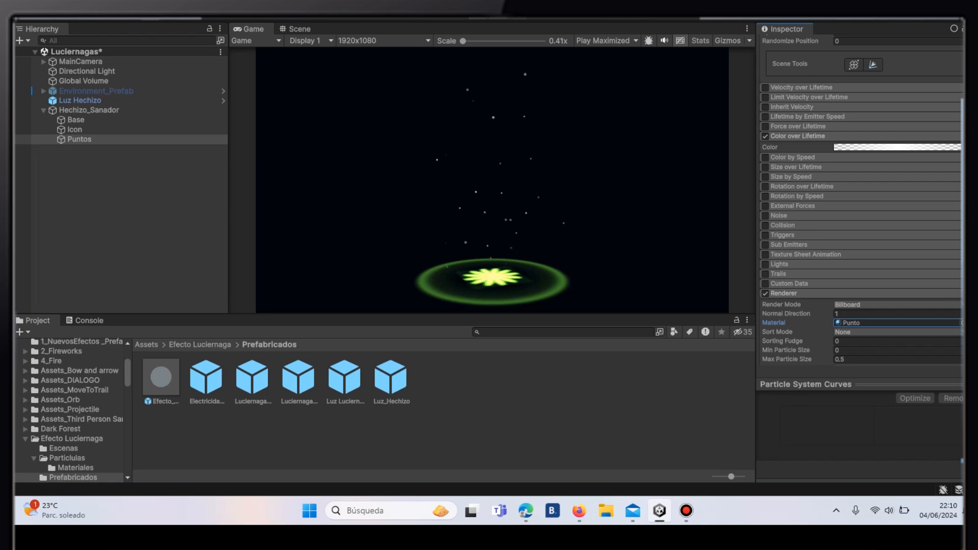
Step: Duplicate the Puntos particle system inside Hechizo_Sanador and rename the copy Vertical
{"action": "left_click", "coordinate": [79, 139]}
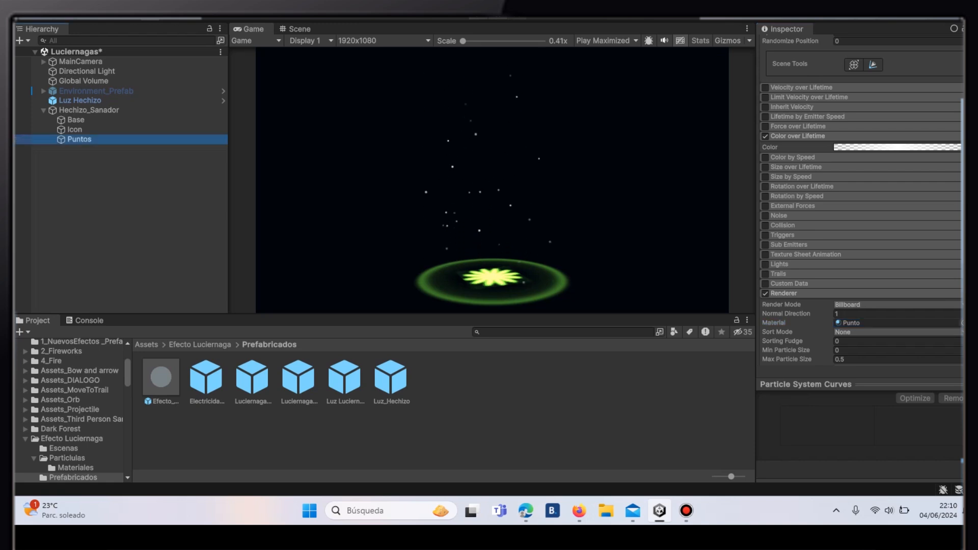
{"action": "key", "text": "ctrl+d"}
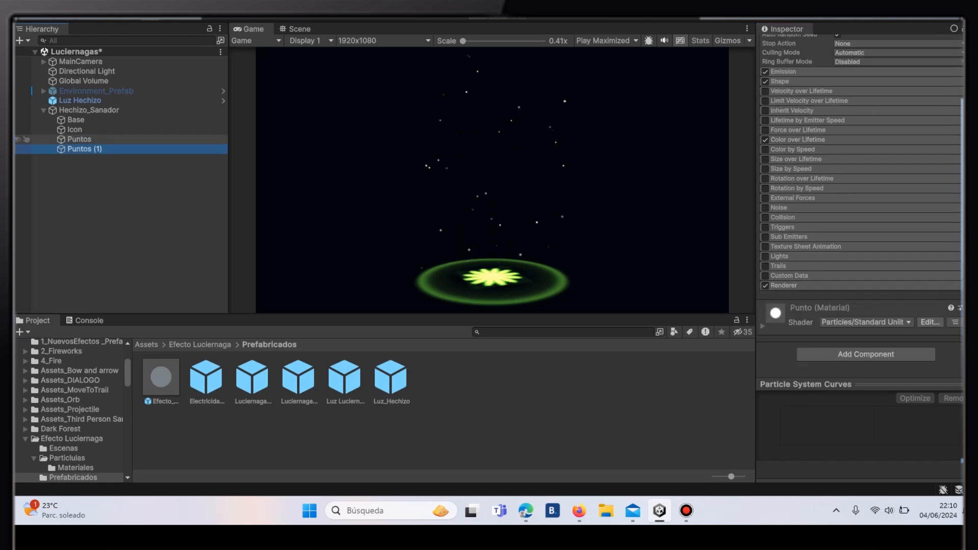
{"action": "right_click", "coordinate": [89, 149]}
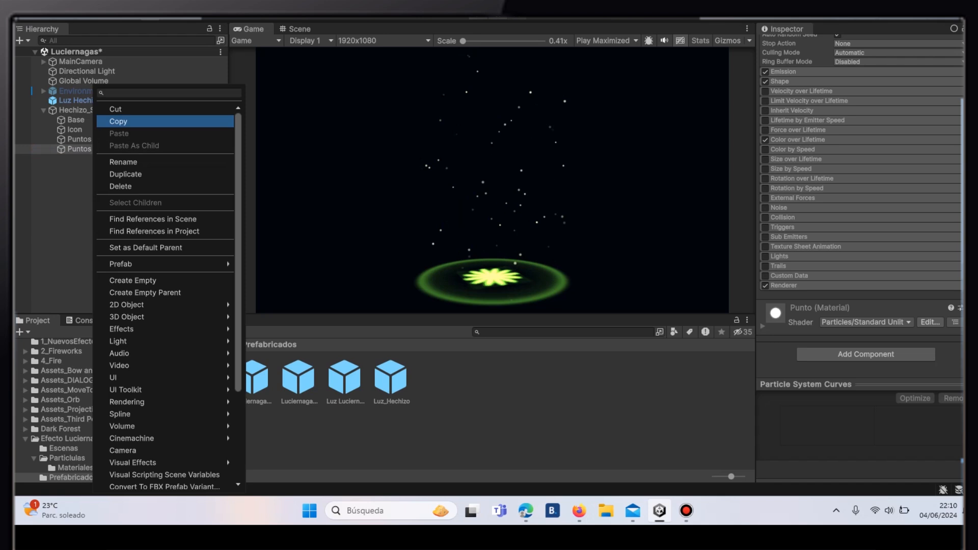
{"action": "left_click", "coordinate": [123, 162]}
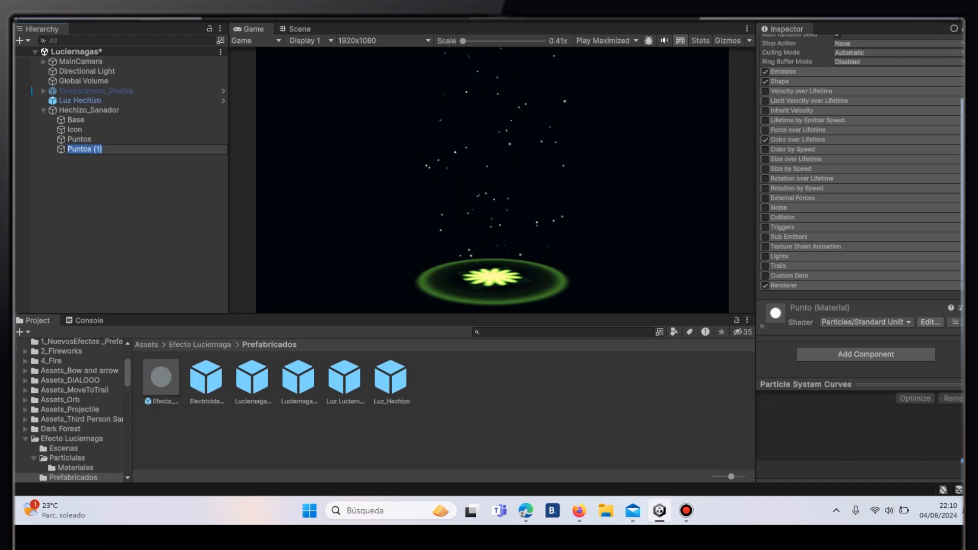
{"action": "key", "text": "BackSpace"}
{"action": "type", "text": "Vertical"}
{"action": "key", "text": "Return"}
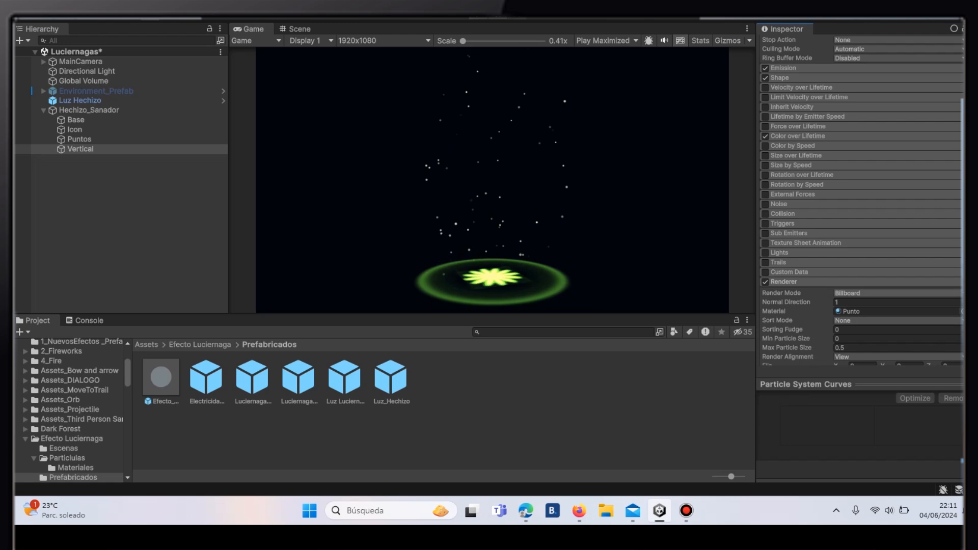
Step: Set the Render Mode of Vertical to Stretched Billboard in its Renderer module
{"action": "left_click", "coordinate": [886, 294]}
{"action": "key", "text": "Down"}
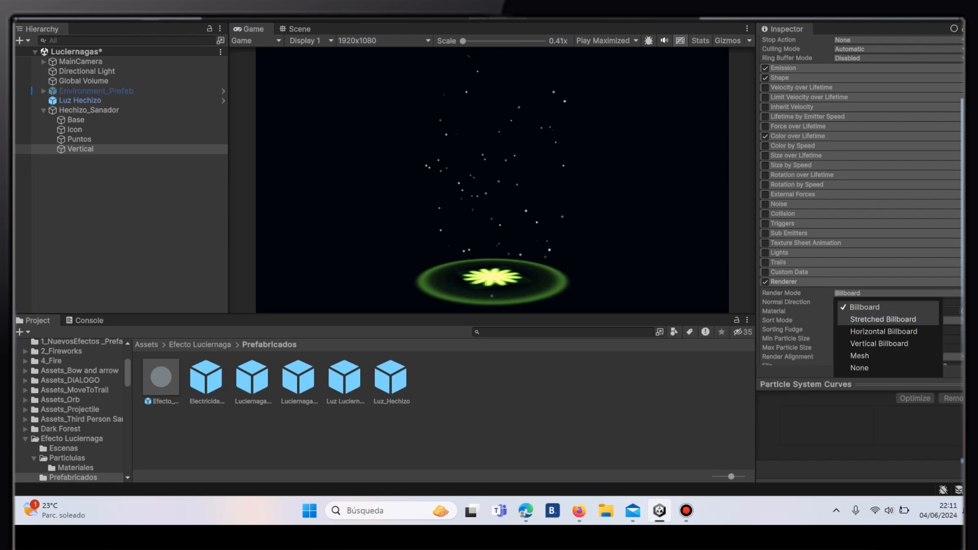
{"action": "key", "text": "Return"}
{"action": "left_click", "coordinate": [785, 282]}
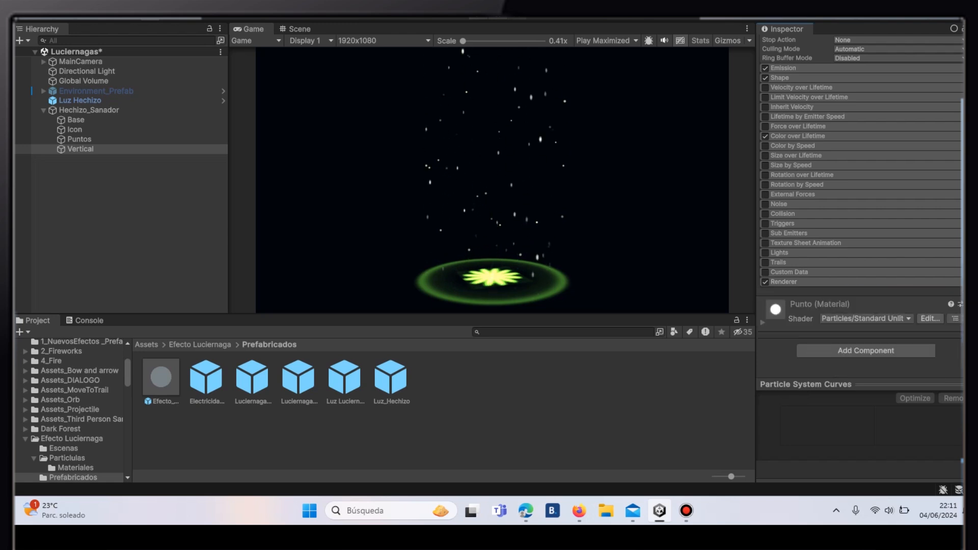
{"action": "left_click", "coordinate": [785, 282]}
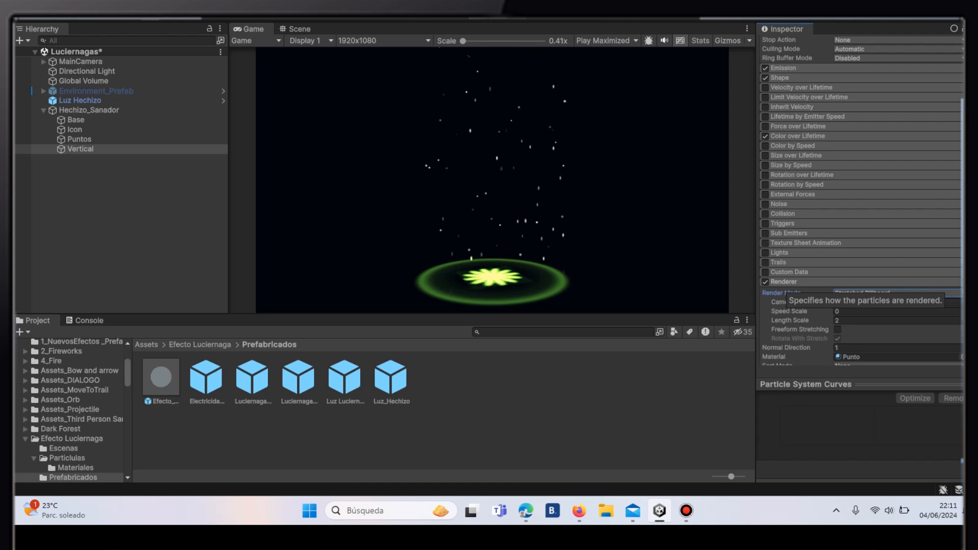
Step: Replace the material in the Renderer module of Vertical with the Rayo material
{"action": "left_click", "coordinate": [961, 357]}
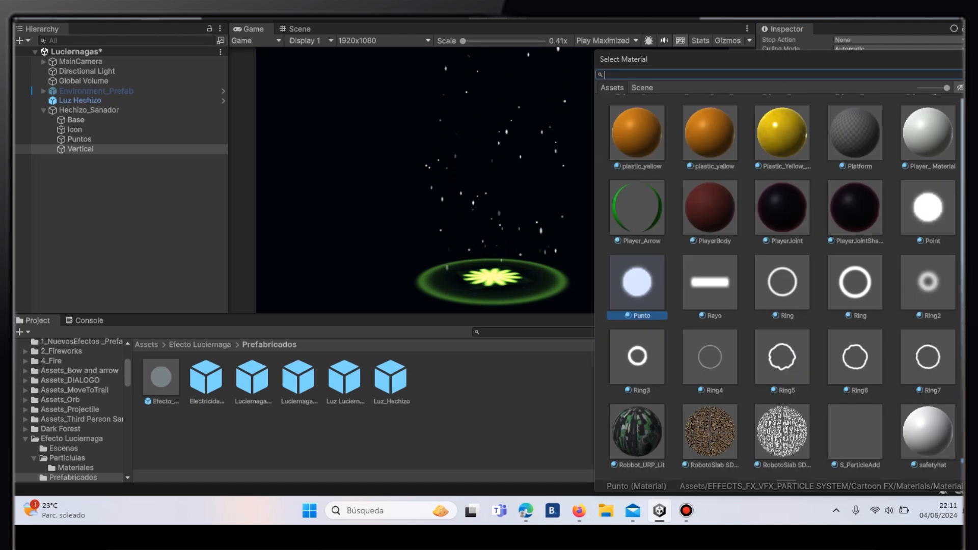
{"action": "type", "text": "Rayo"}
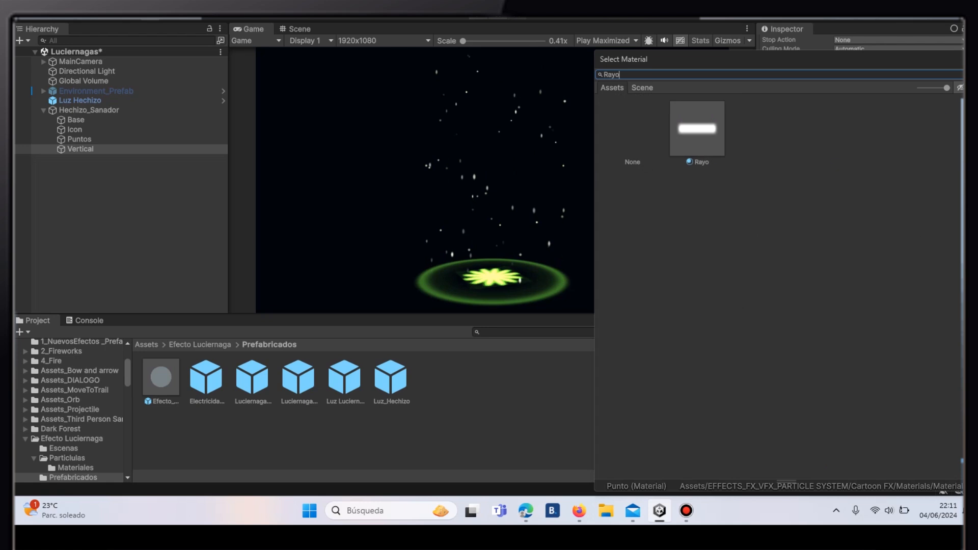
{"action": "left_click", "coordinate": [697, 129]}
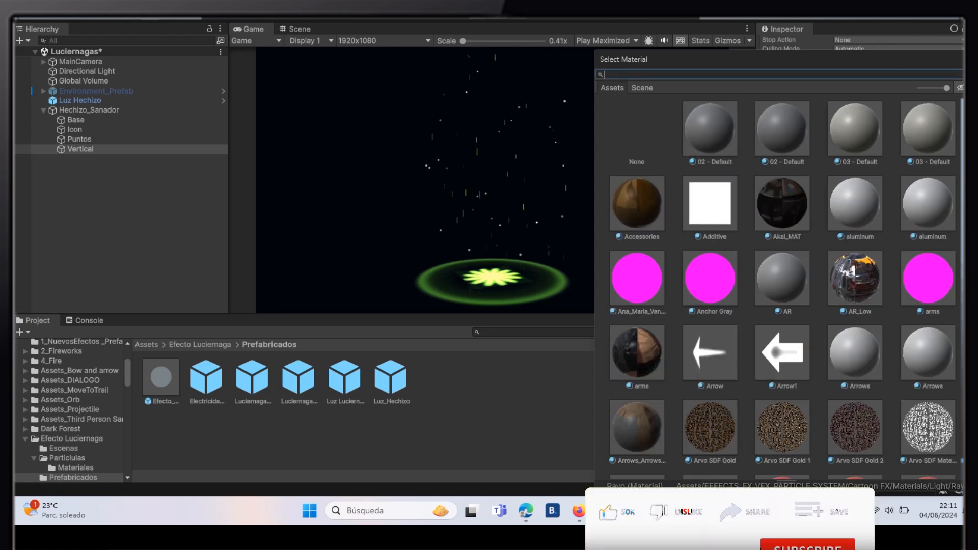
{"action": "left_click", "coordinate": [965, 59]}
Step: Set the maximum Start Size of the Vertical particle system to 0.4
{"action": "scroll", "coordinate": [861, 204], "scroll_direction": "up", "scroll_amount": 9}
{"action": "scroll", "coordinate": [861, 204], "scroll_direction": "up", "scroll_amount": 3}
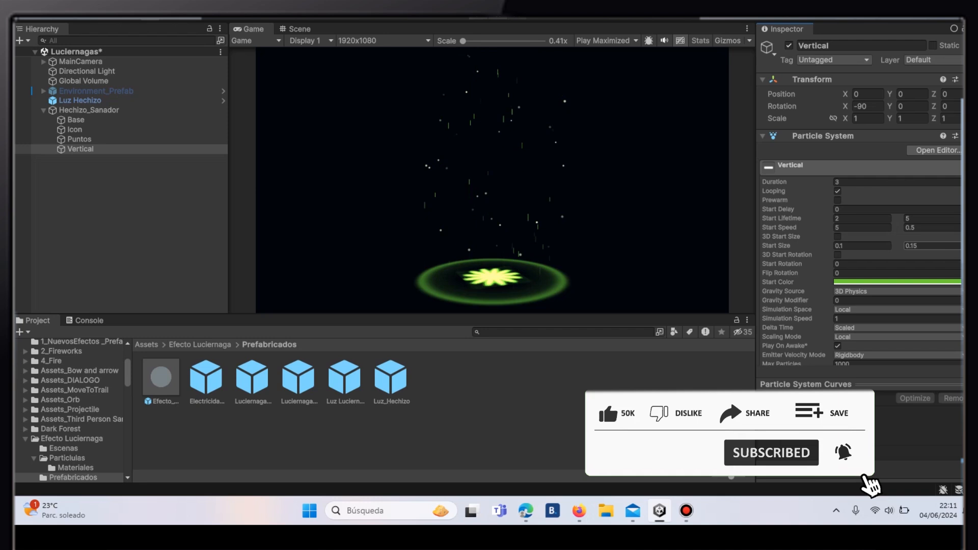
{"action": "left_click", "coordinate": [932, 246]}
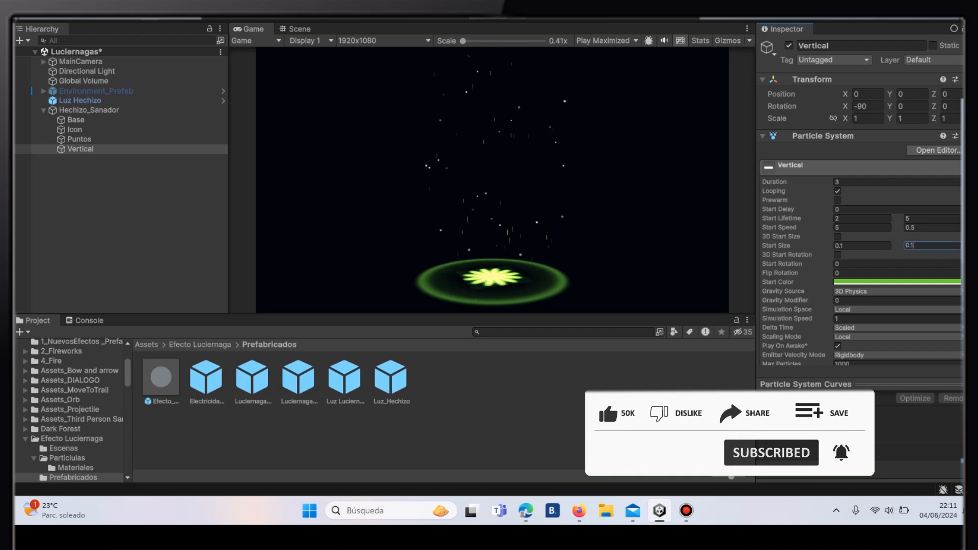
{"action": "type", "text": "0.4"}
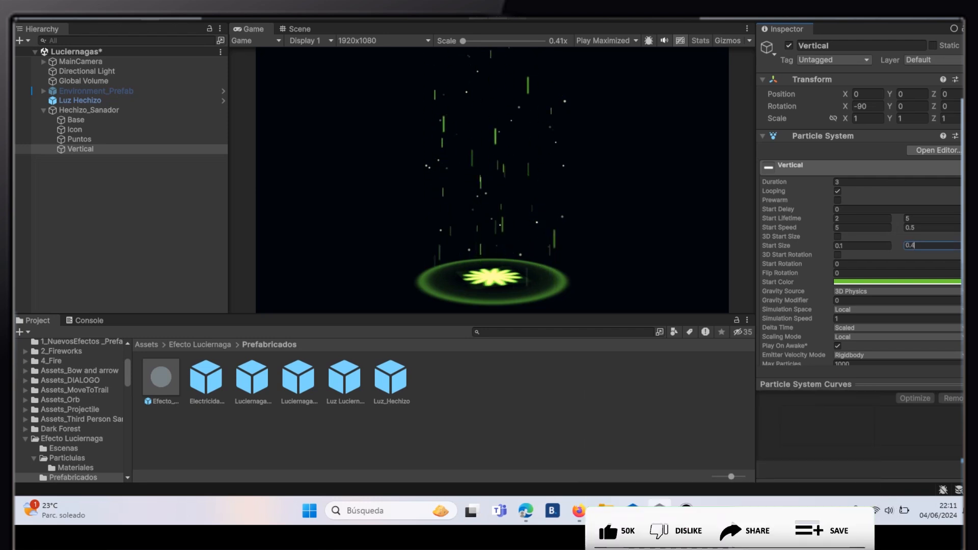
Step: Set the cone's Radius to 2.5 in the Shape module of Vertical and run the scene to preview the effect
{"action": "scroll", "coordinate": [860, 214], "scroll_direction": "down", "scroll_amount": 8}
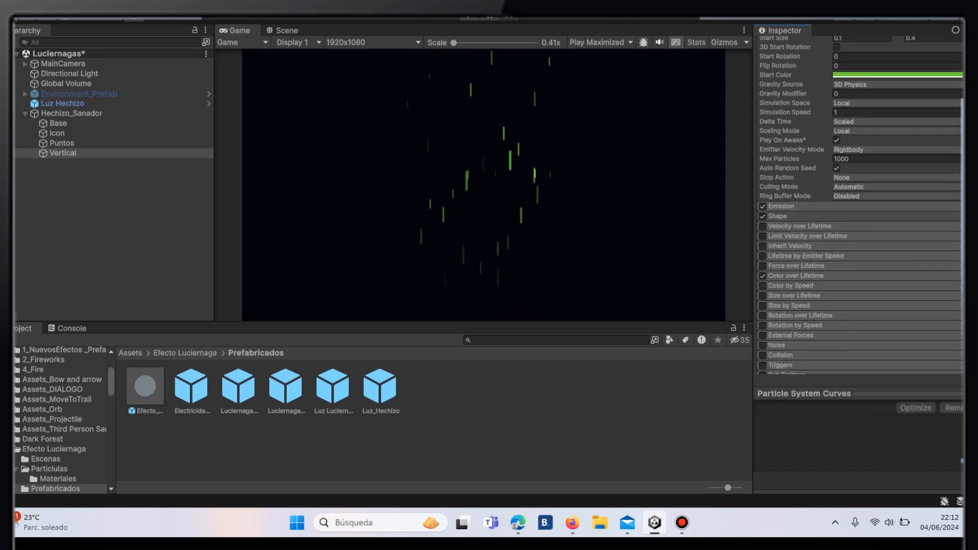
{"action": "left_click", "coordinate": [860, 216]}
{"action": "left_click", "coordinate": [866, 246]}
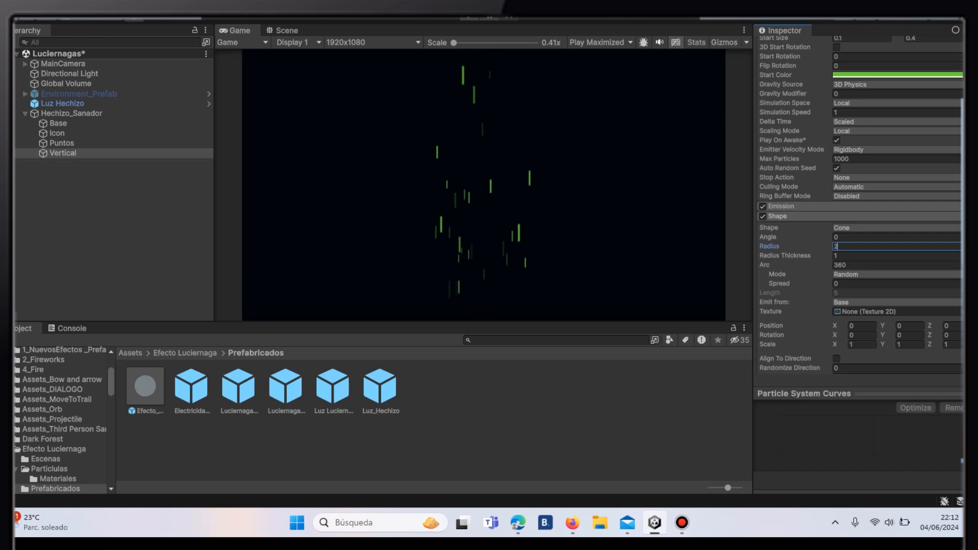
{"action": "type", "text": "2.5"}
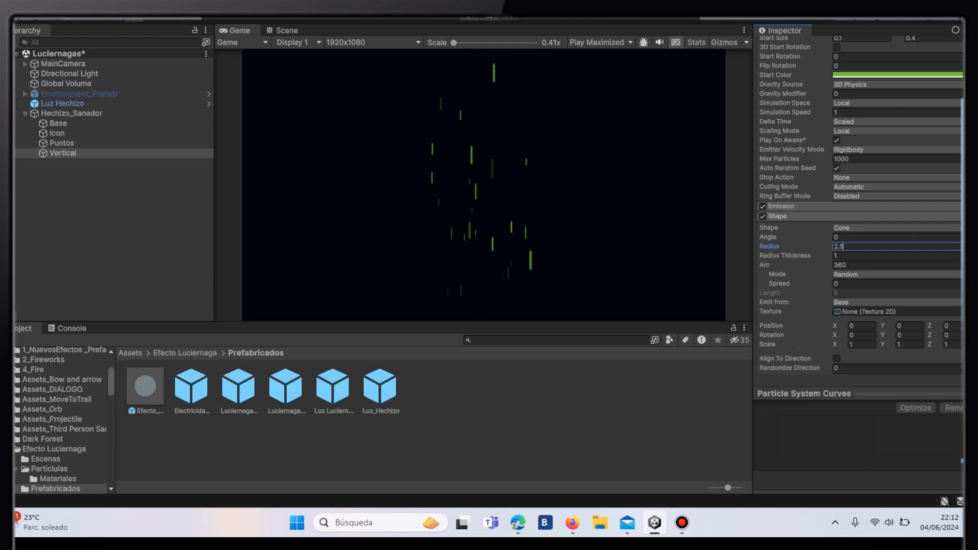
{"action": "left_click", "coordinate": [469, 19]}
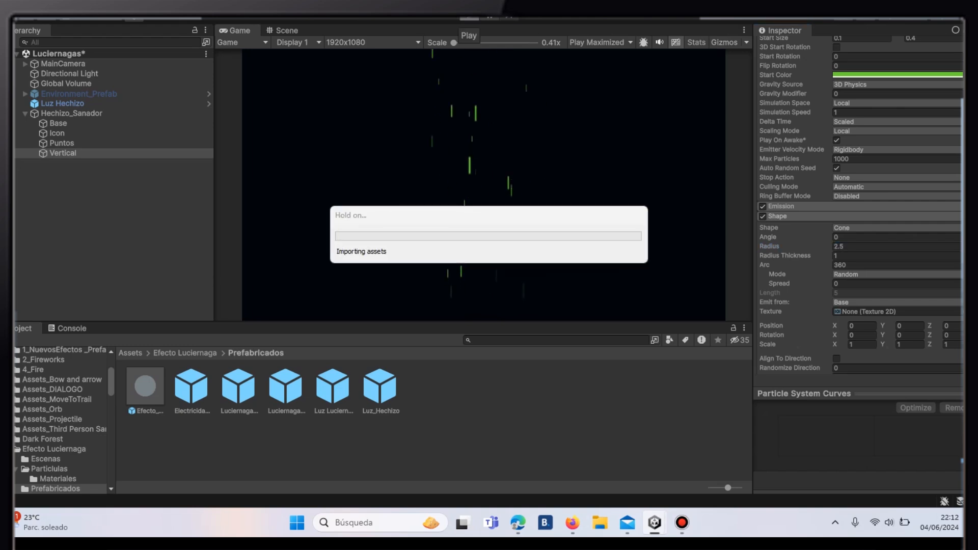